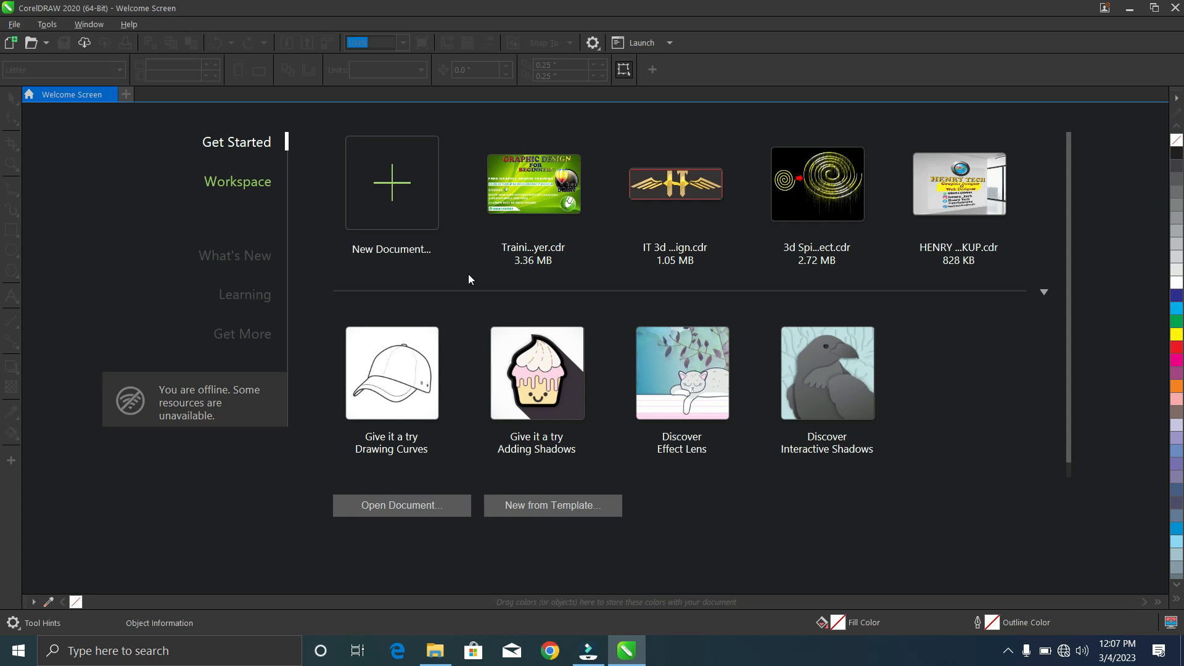
Start a new document named Logo from the CorelDRAW default preset with one page
{"action": "left_click", "coordinate": [388, 209]}
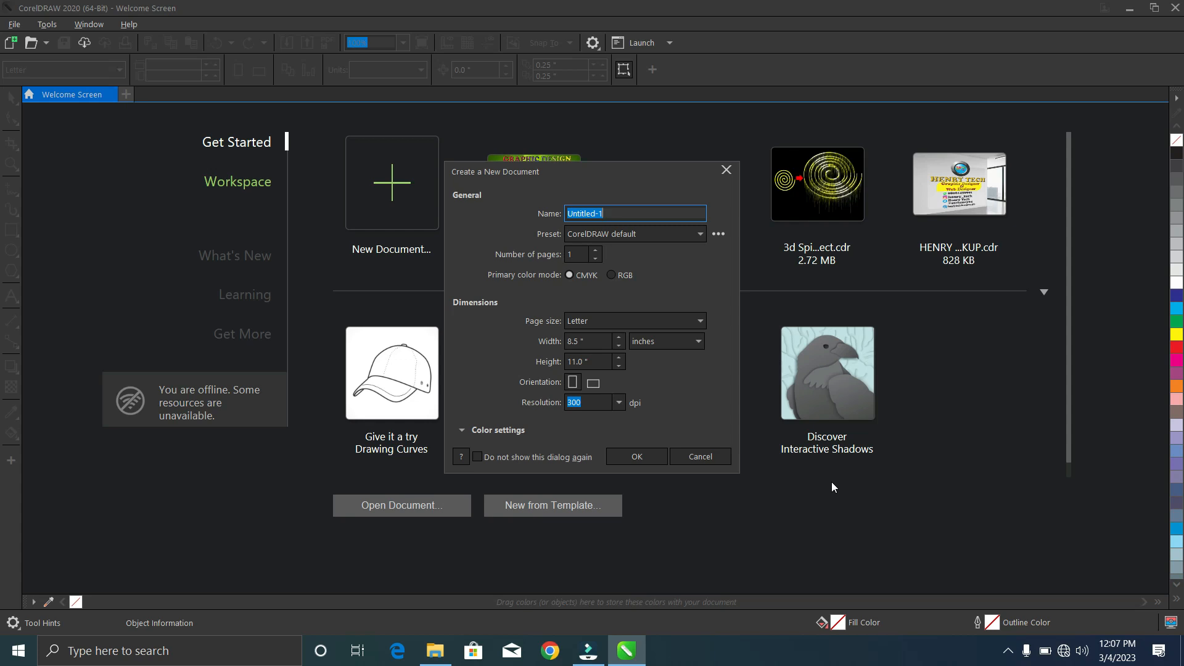
{"action": "type", "text": "Logo"}
{"action": "left_click", "coordinate": [694, 242]}
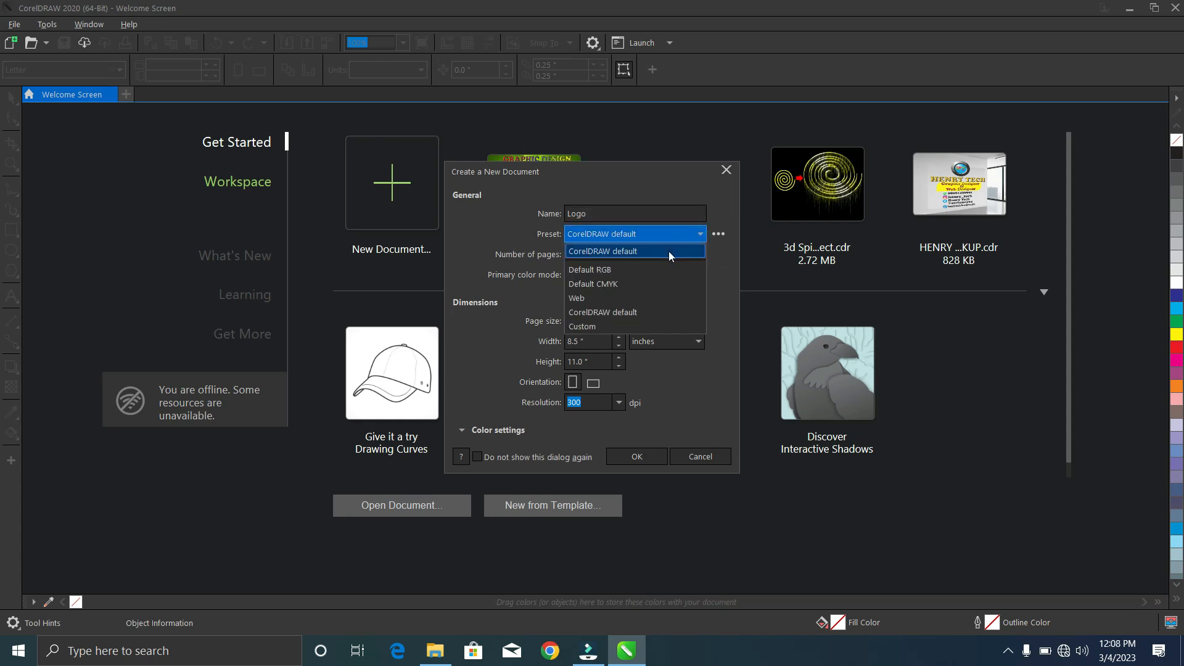
{"action": "left_click", "coordinate": [662, 251]}
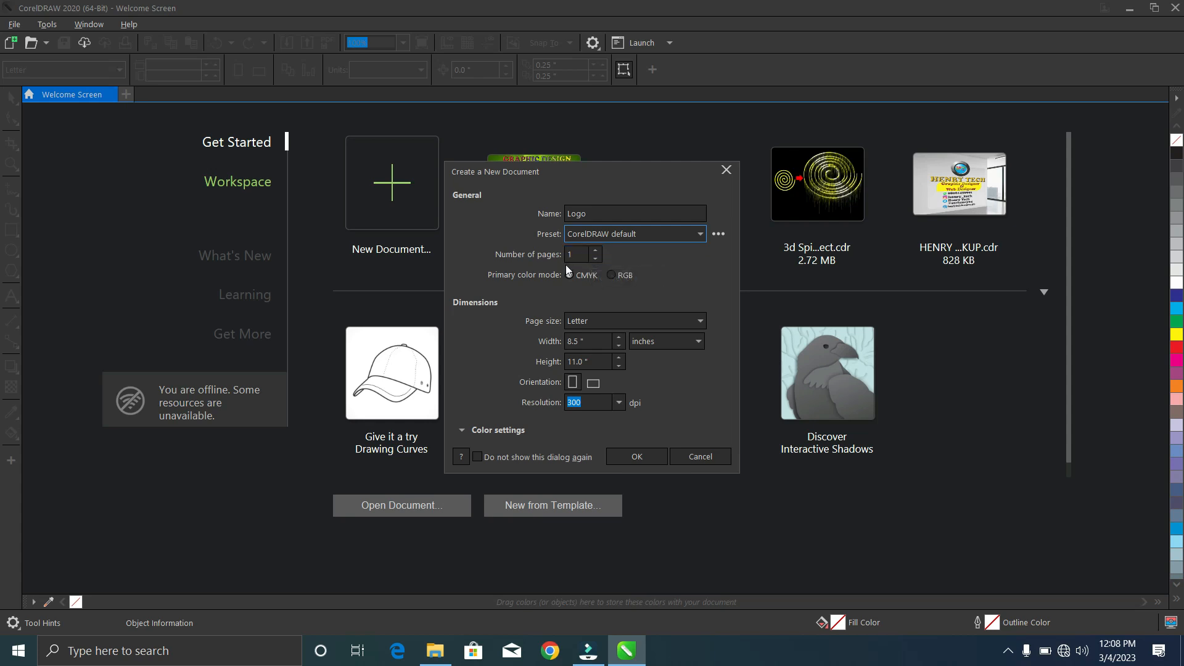
{"action": "left_click", "coordinate": [596, 252]}
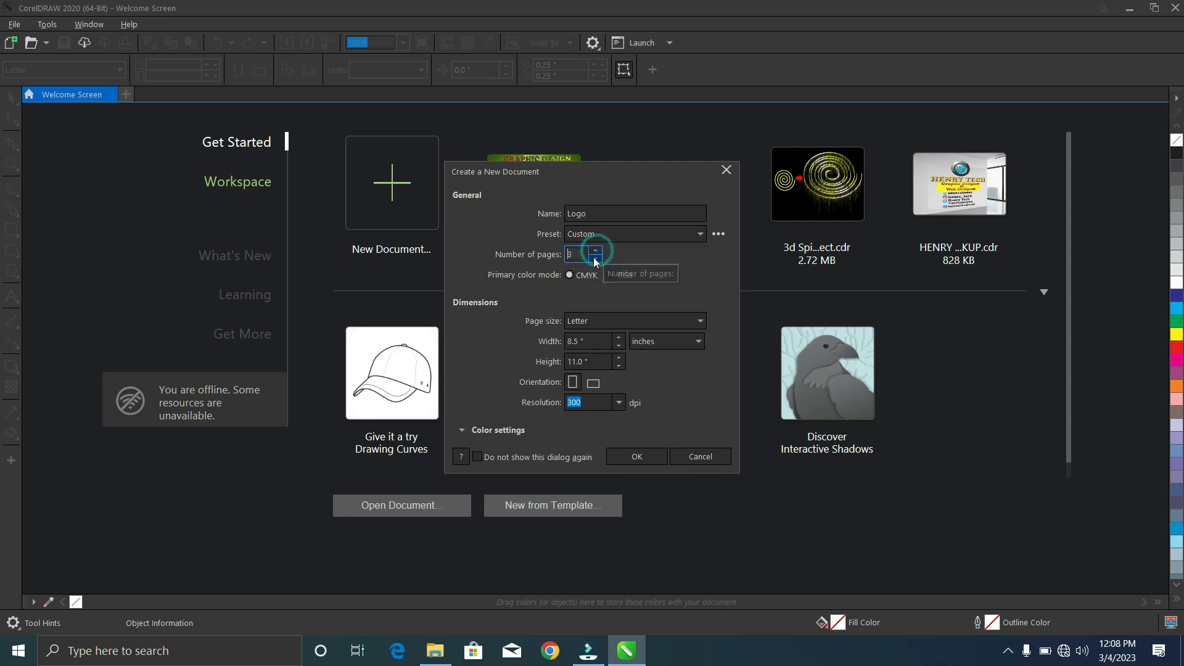
{"action": "left_click", "coordinate": [593, 260]}
{"action": "left_click", "coordinate": [594, 260]}
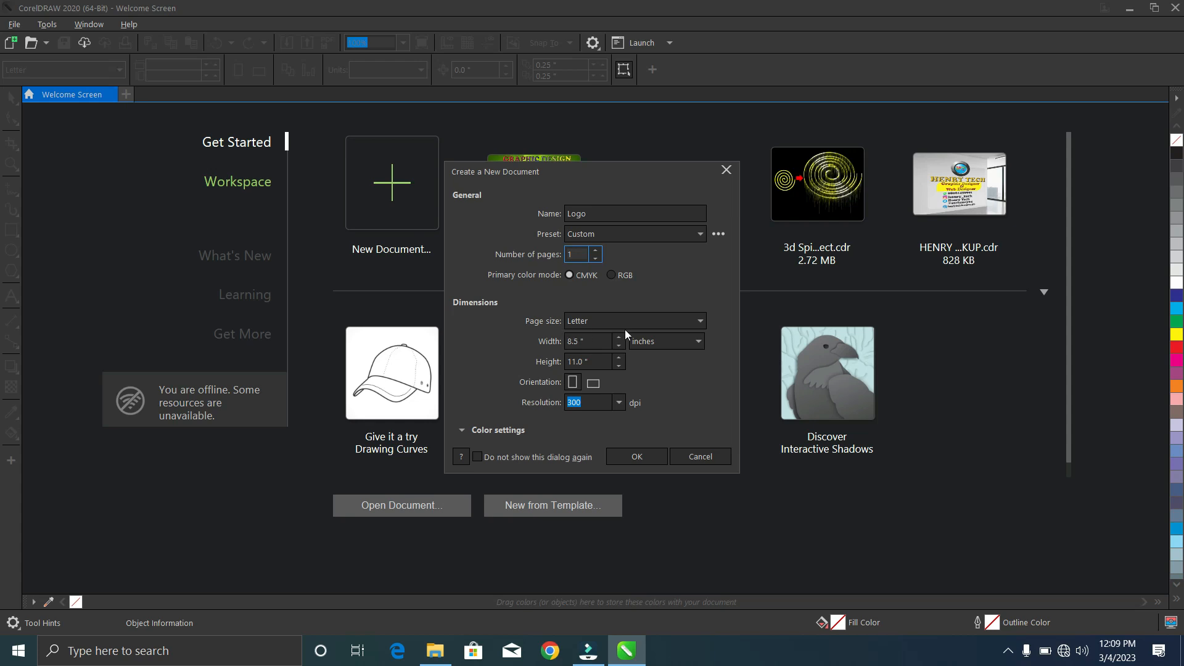
Set the new document's page size to A4
{"action": "left_click", "coordinate": [668, 321]}
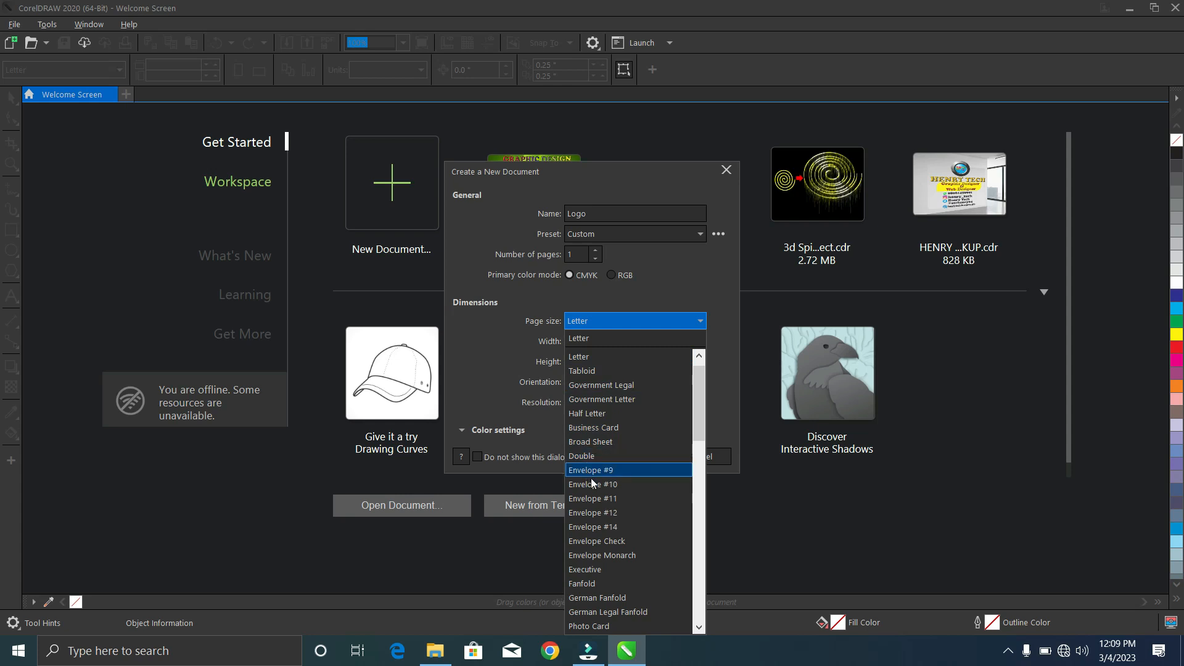
{"action": "scroll", "coordinate": [597, 546], "scroll_direction": "down", "scroll_amount": 3}
{"action": "scroll", "coordinate": [597, 546], "scroll_direction": "up", "scroll_amount": 4}
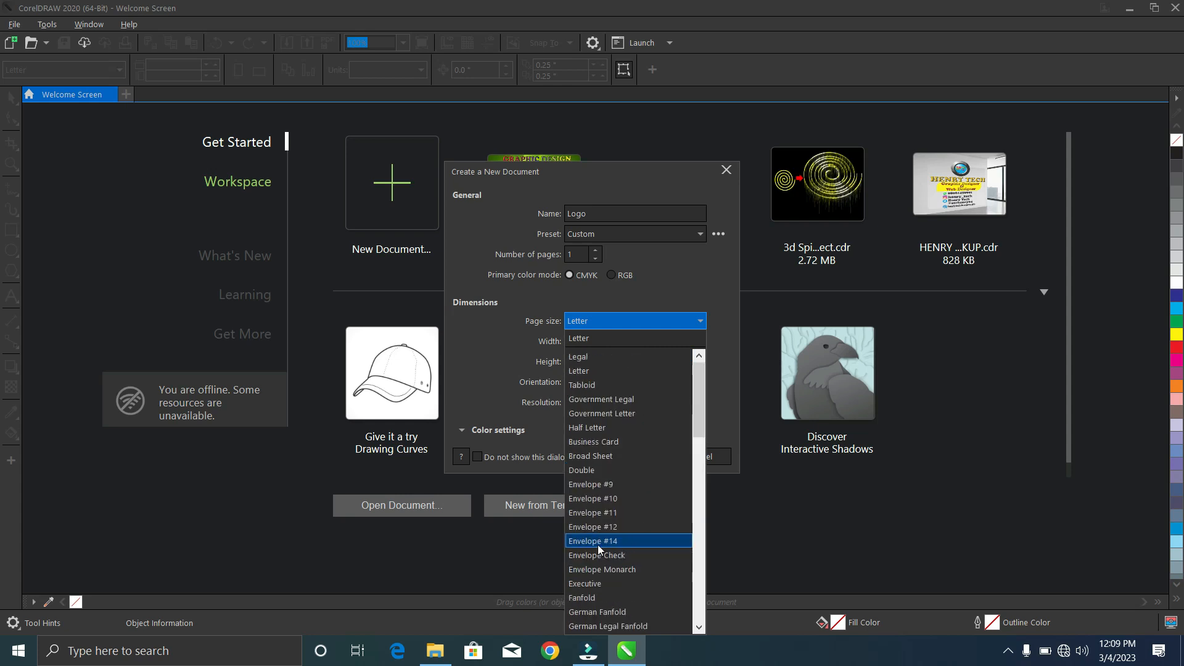
{"action": "scroll", "coordinate": [598, 545], "scroll_direction": "down", "scroll_amount": 13}
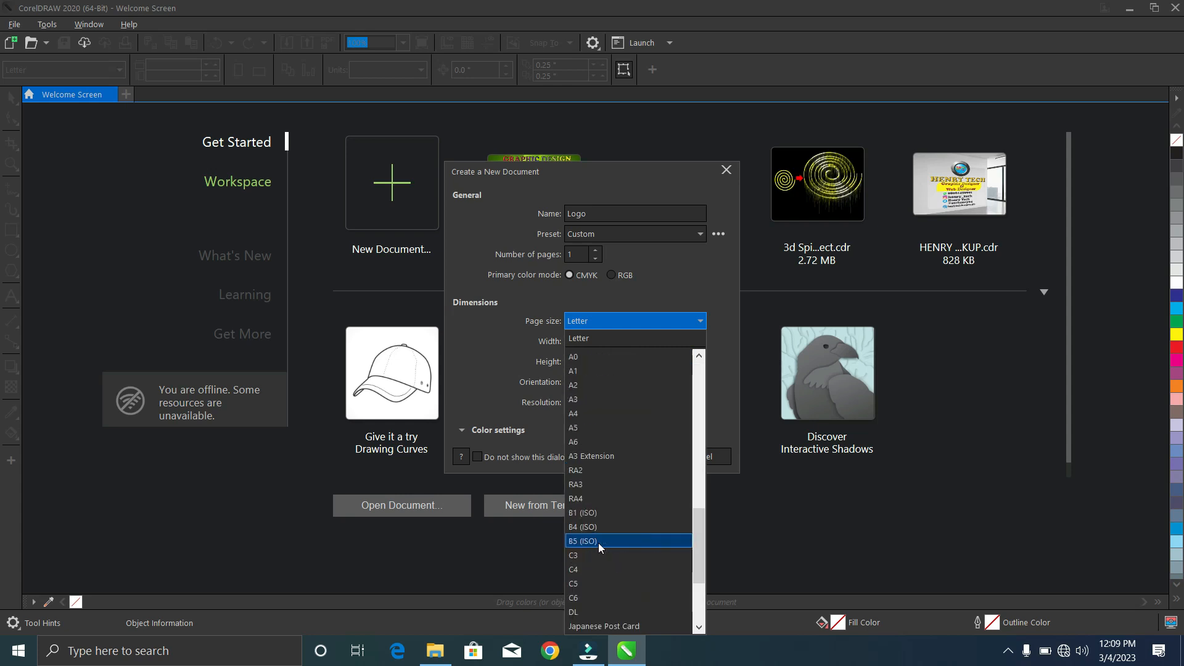
{"action": "left_click", "coordinate": [580, 413]}
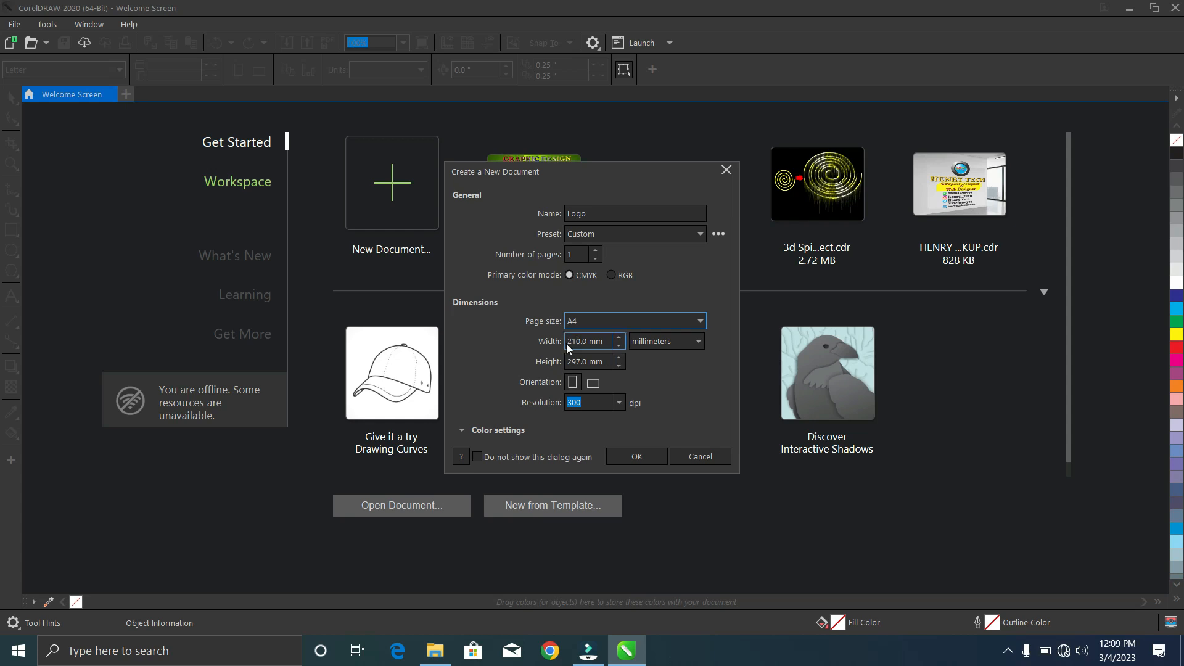
Set the page width to 213 mm and the height to 299 mm
{"action": "left_click", "coordinate": [619, 337]}
{"action": "left_click", "coordinate": [618, 337]}
{"action": "left_click", "coordinate": [619, 338]}
{"action": "left_click", "coordinate": [619, 357]}
{"action": "left_click", "coordinate": [619, 358]}
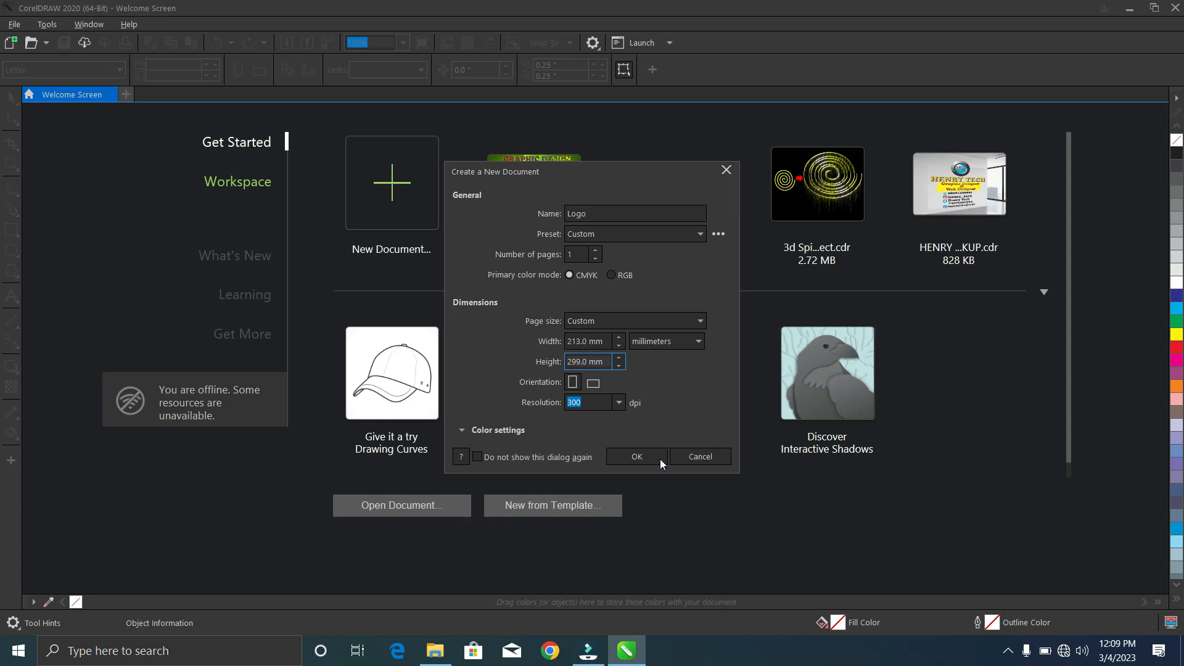
Change the page units to inches and the orientation to landscape
{"action": "left_click", "coordinate": [694, 342]}
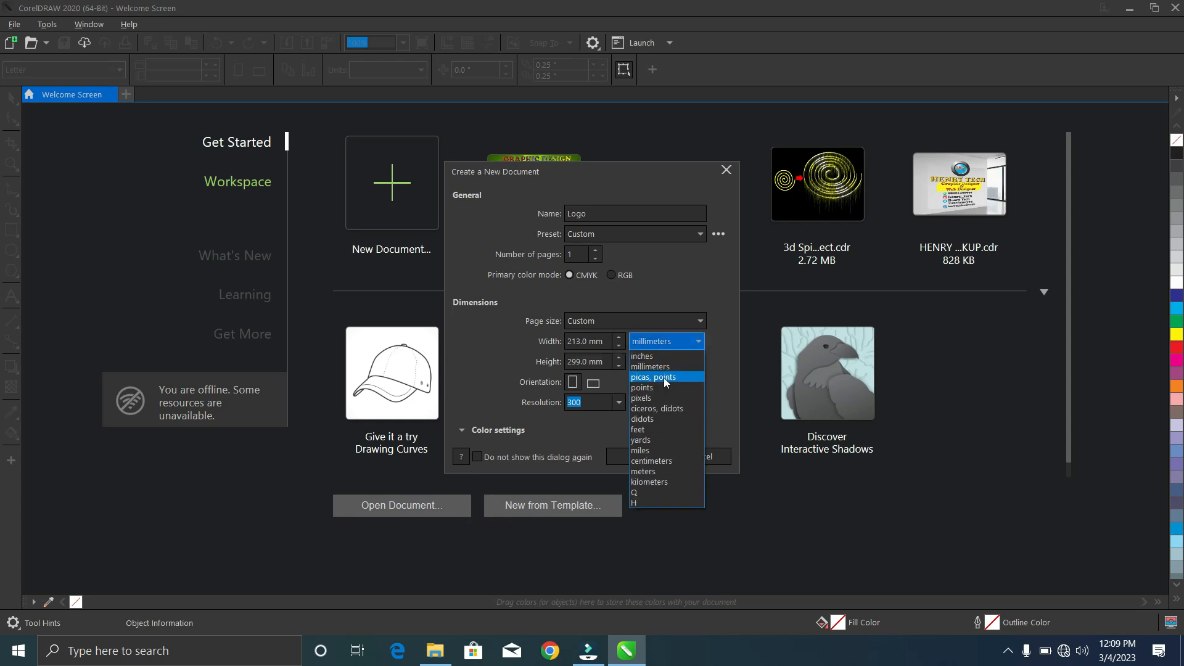
{"action": "left_click", "coordinate": [654, 356]}
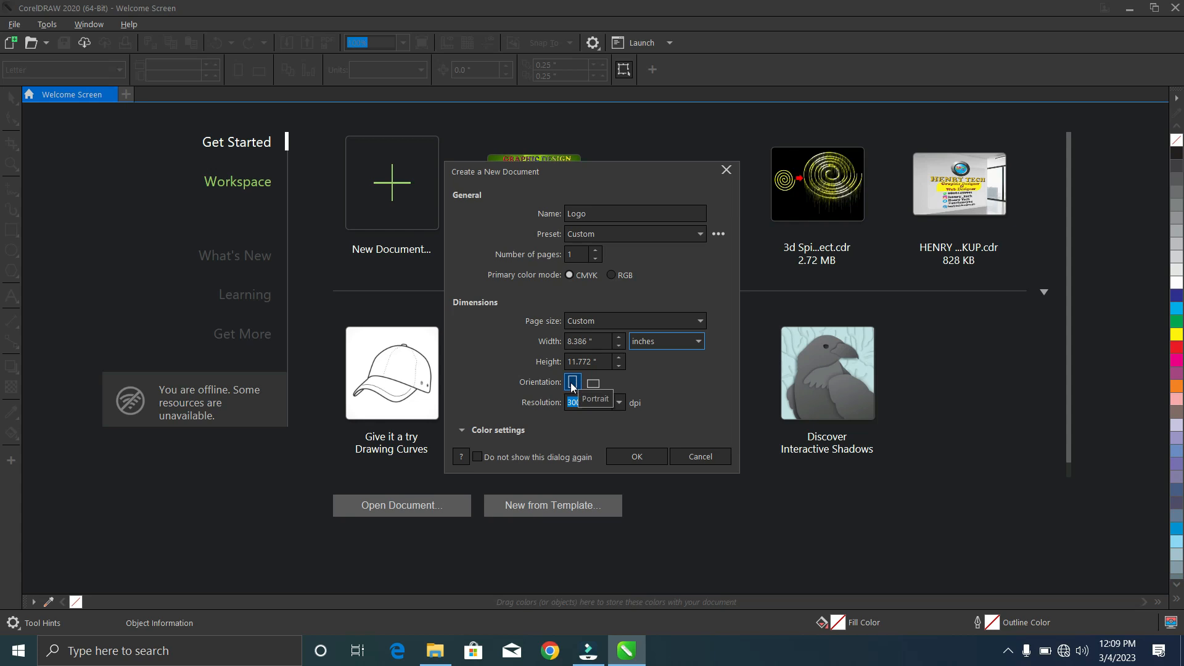
{"action": "left_click", "coordinate": [594, 384]}
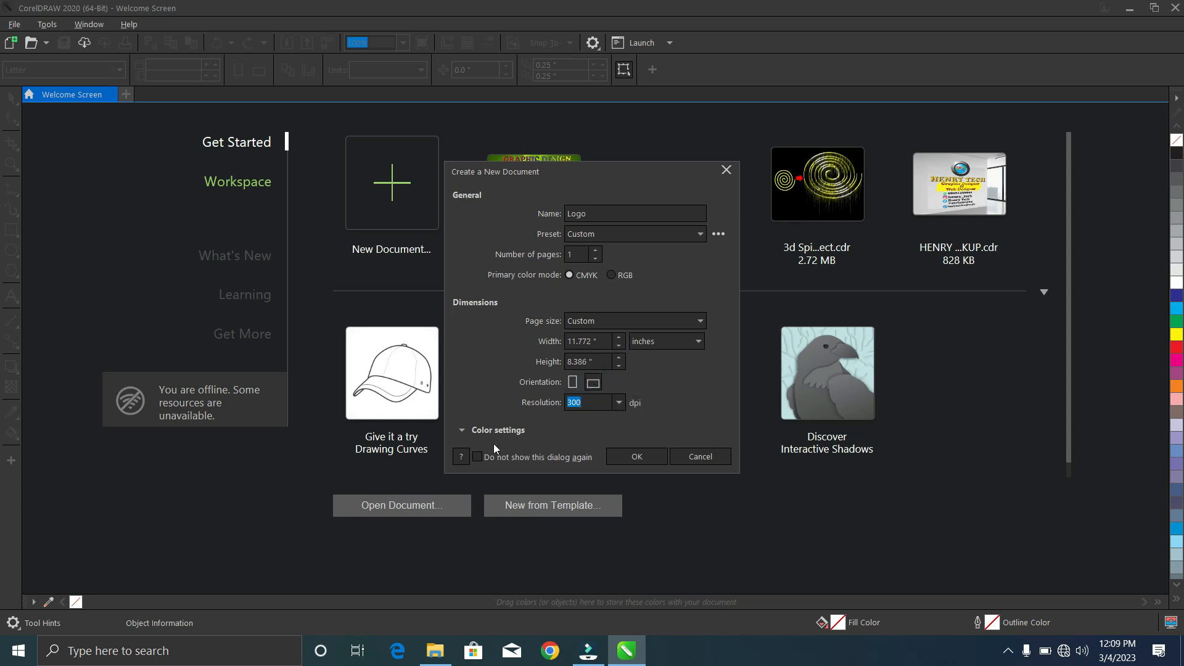
Keep the resolution at 300 dpi and create the Logo document
{"action": "left_click", "coordinate": [618, 403]}
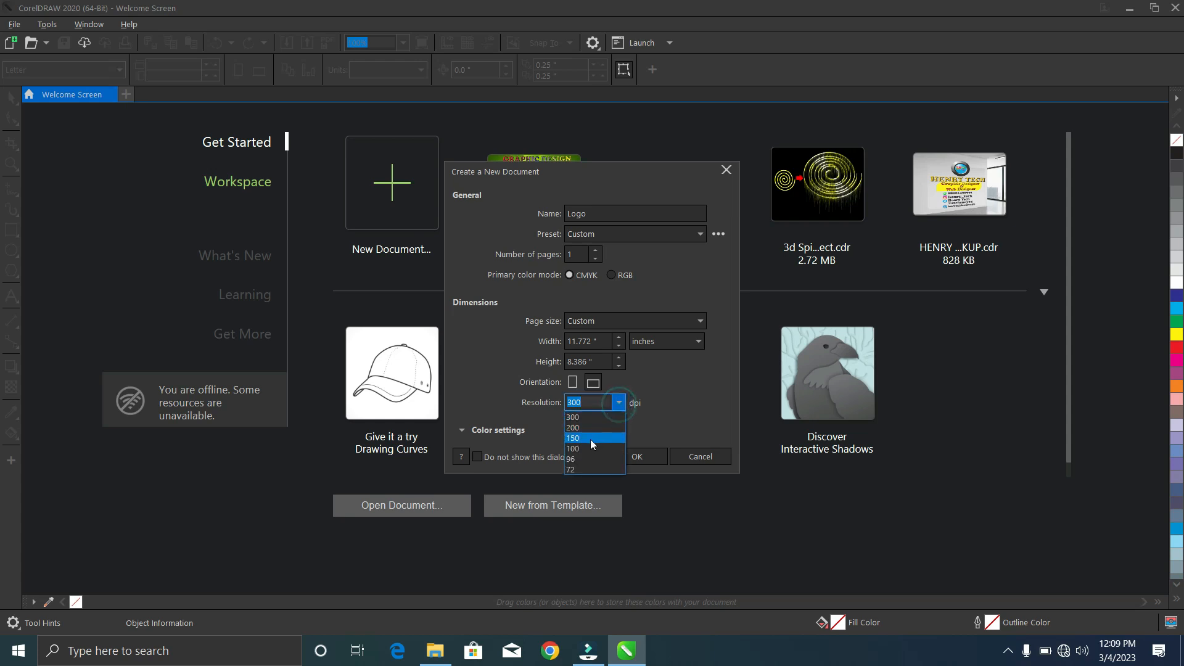
{"action": "left_click", "coordinate": [665, 403]}
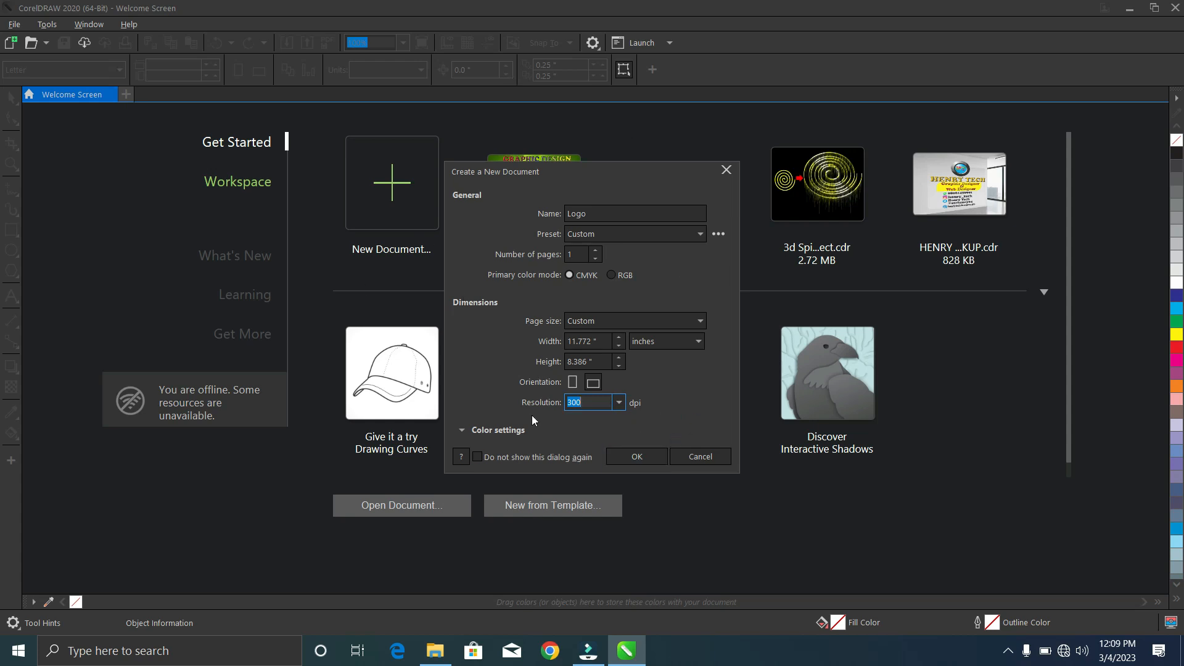
{"action": "left_click", "coordinate": [649, 461]}
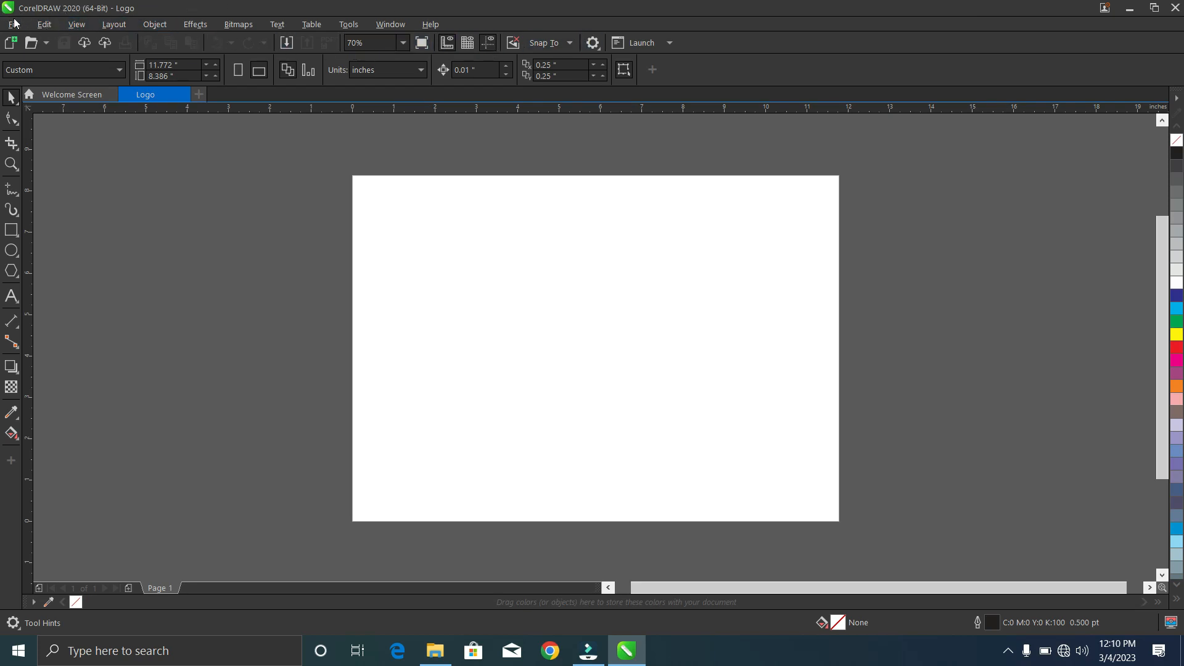
{"action": "left_click", "coordinate": [40, 23]}
{"action": "left_click", "coordinate": [69, 22]}
{"action": "left_click", "coordinate": [111, 25]}
{"action": "left_click", "coordinate": [152, 22]}
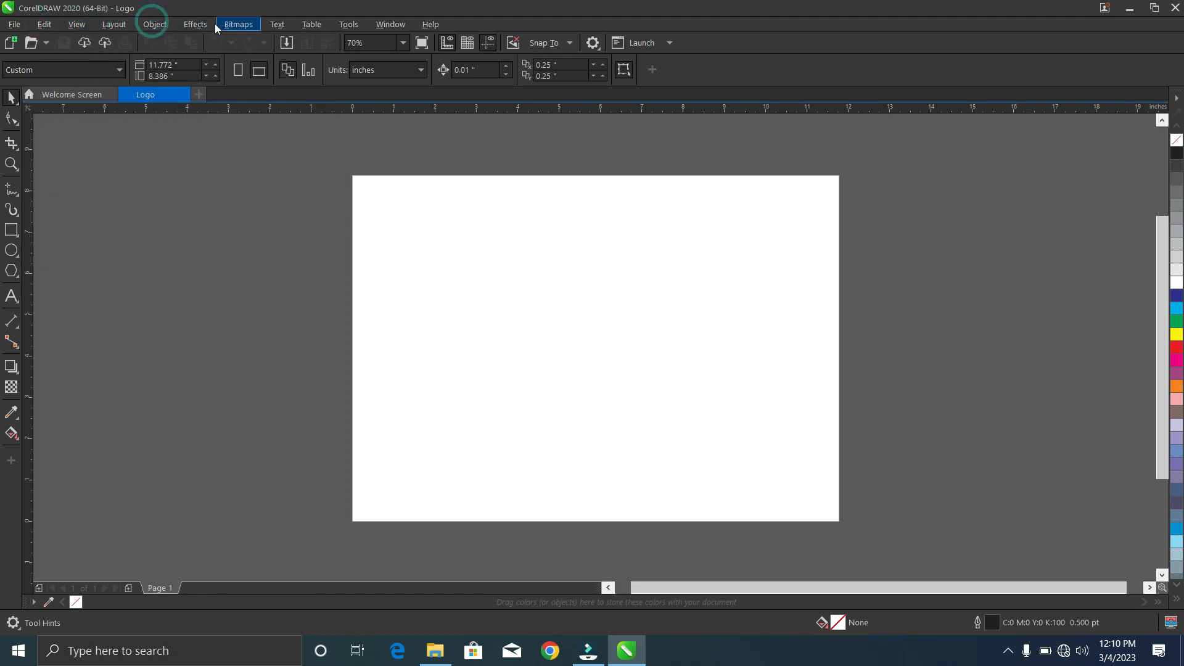
{"action": "left_click", "coordinate": [13, 27]}
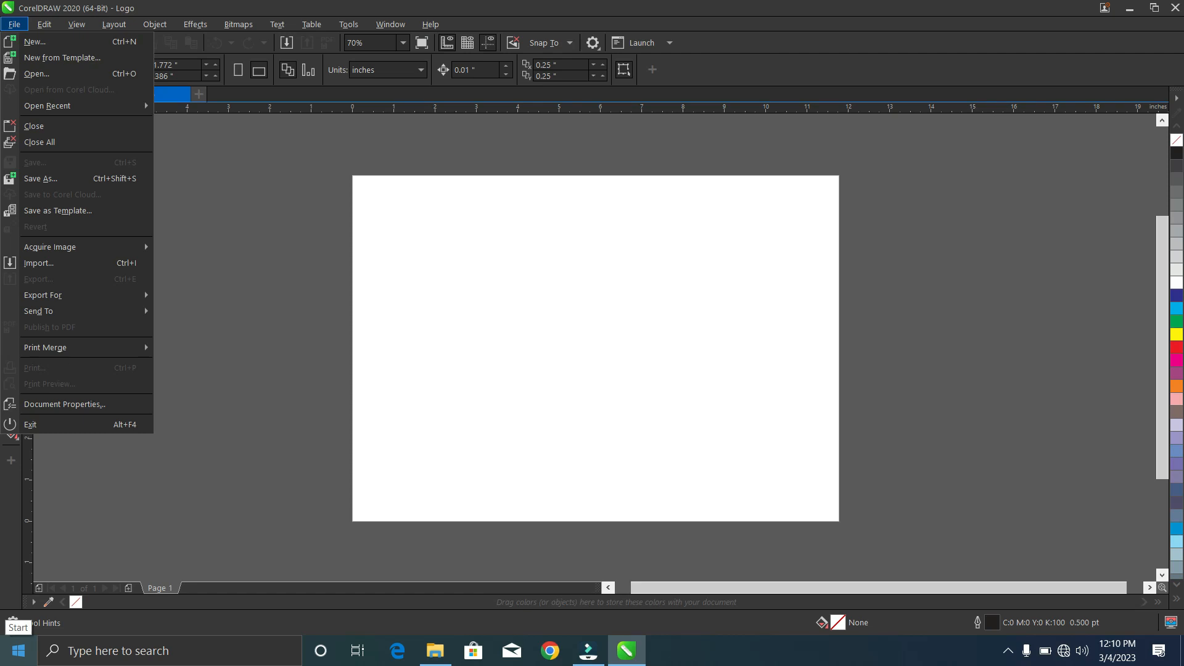
{"action": "left_click", "coordinate": [14, 24]}
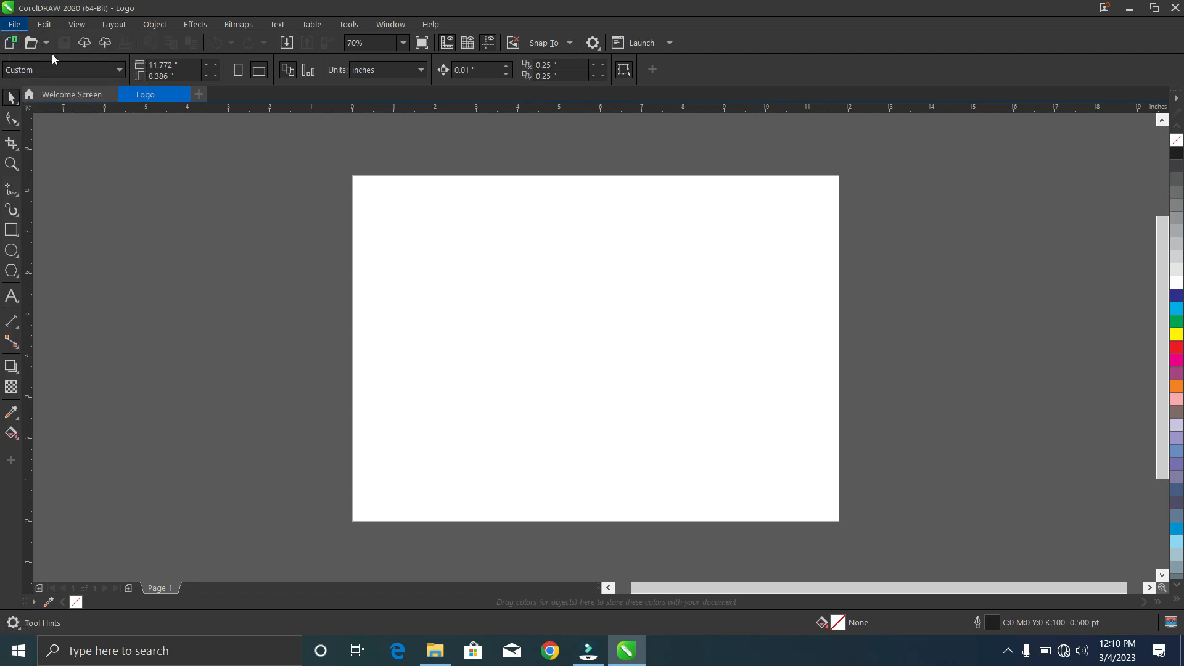
{"action": "left_click", "coordinate": [11, 24]}
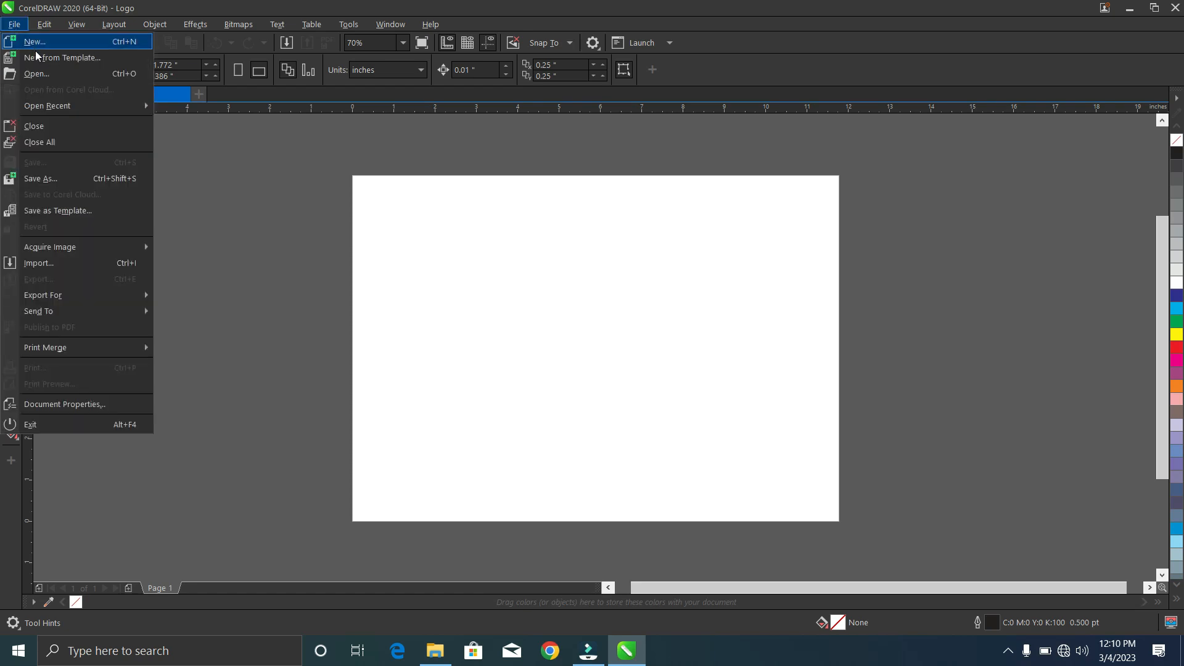
{"action": "left_click", "coordinate": [48, 76]}
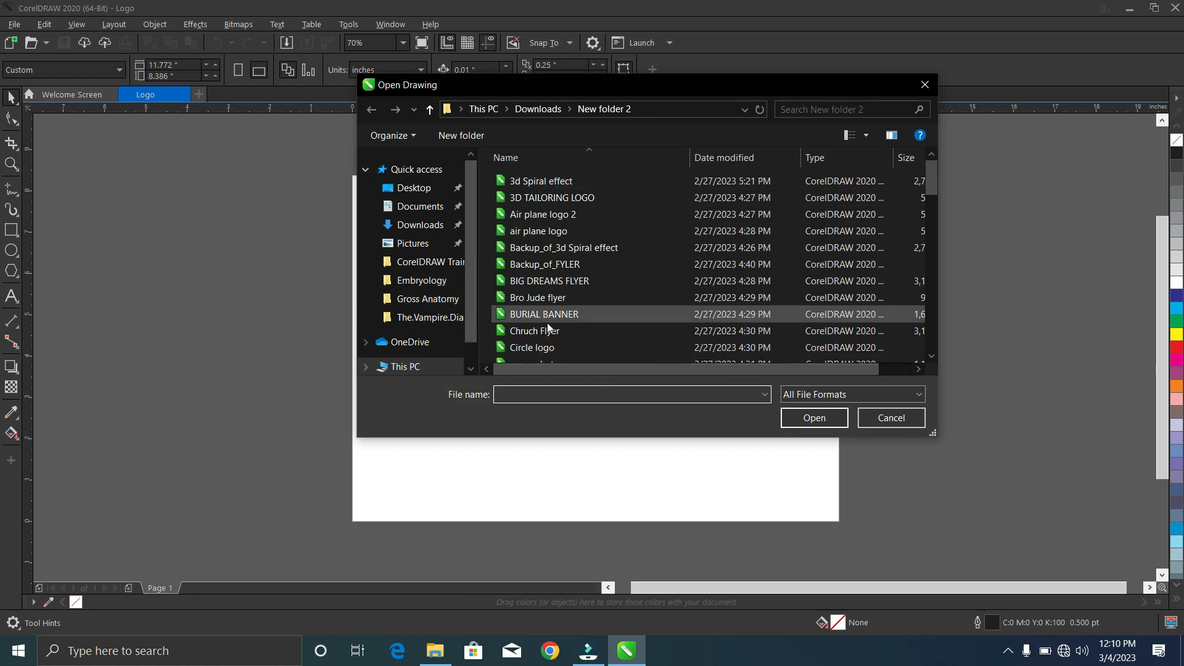
{"action": "left_click", "coordinate": [564, 196]}
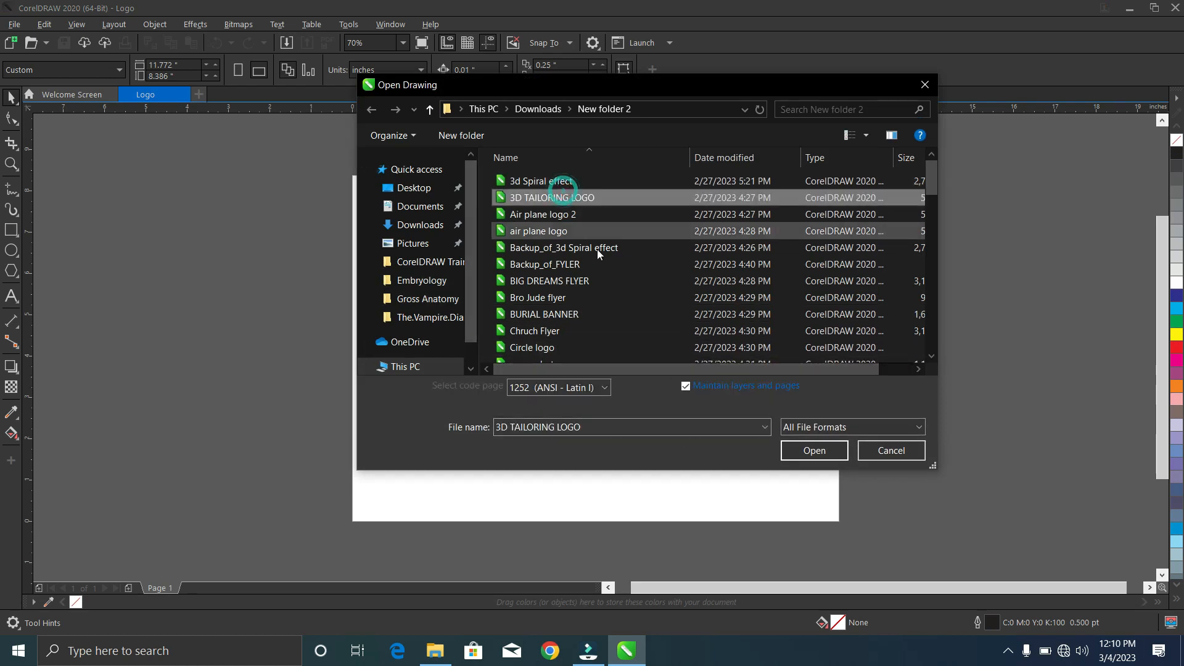
{"action": "left_click", "coordinate": [890, 451]}
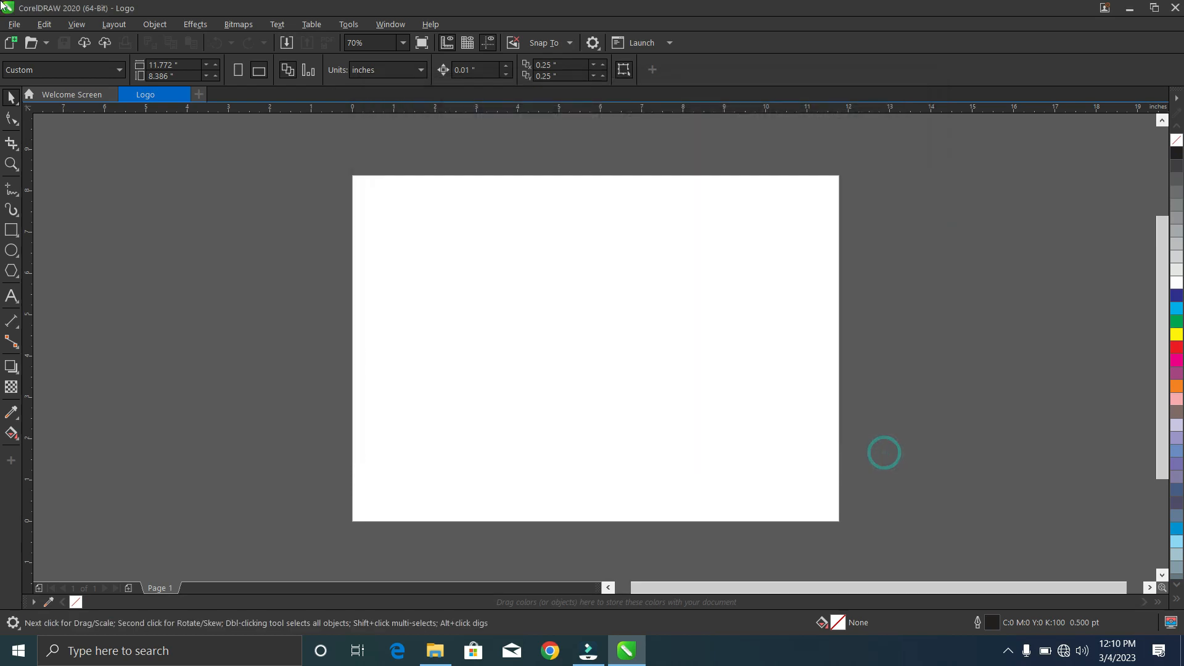
Start saving the drawing under the name Logo, reviewing the available file types and keeping CDR - CorelDRAW
{"action": "left_click", "coordinate": [14, 26]}
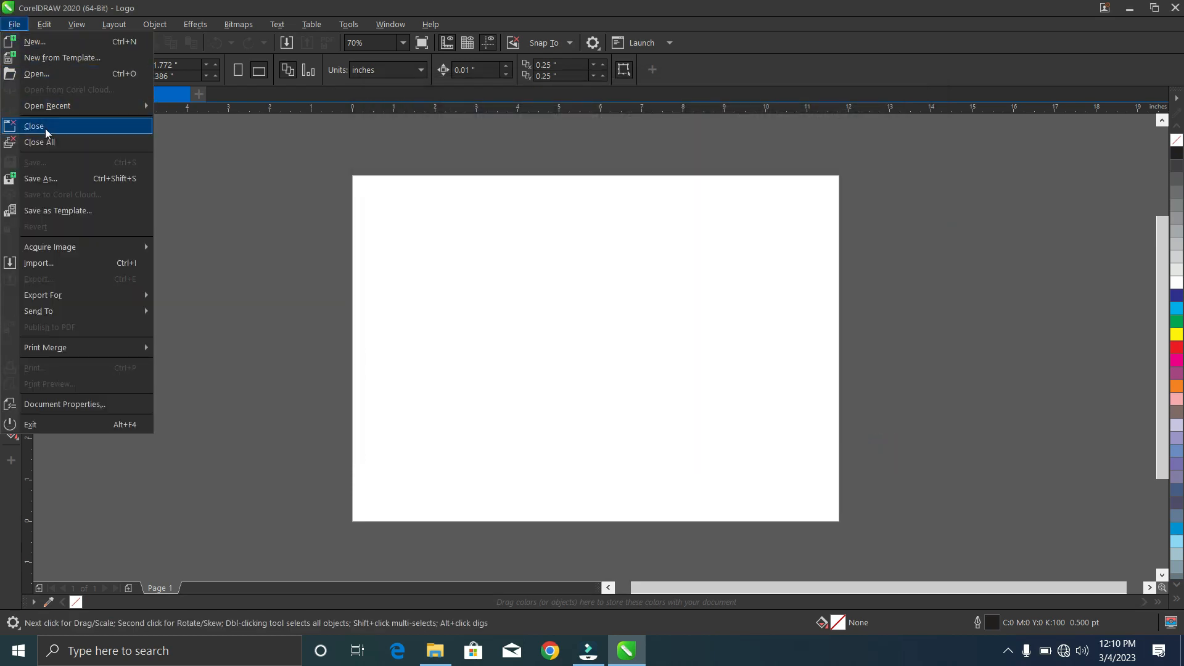
{"action": "left_click", "coordinate": [57, 182]}
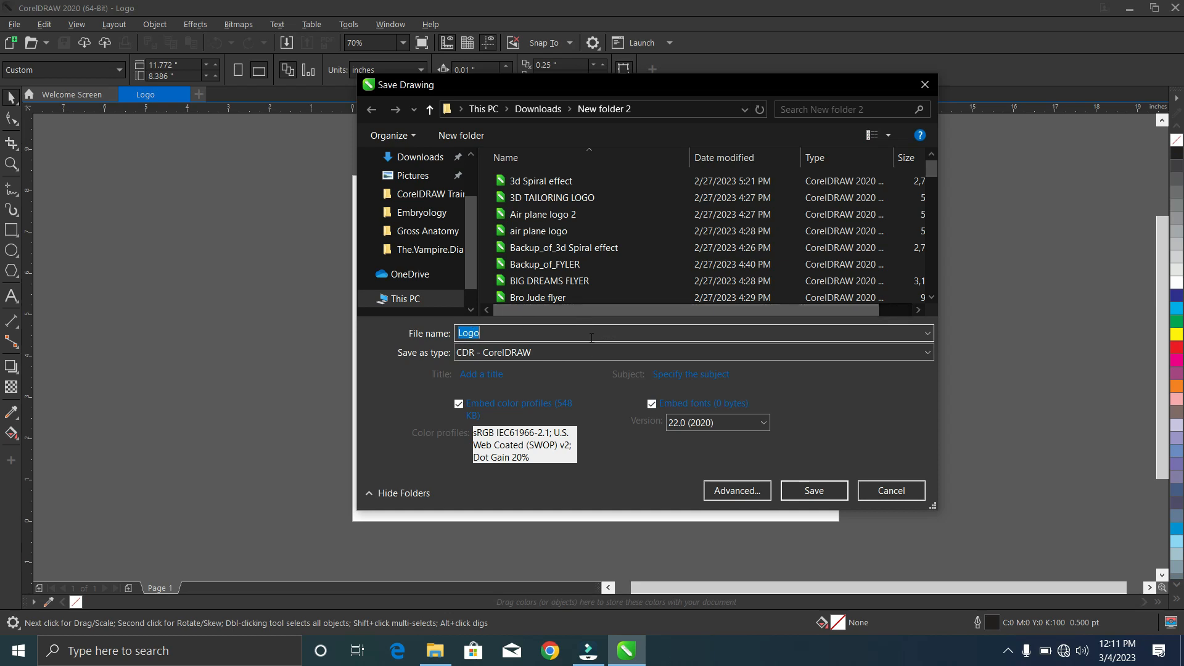
{"action": "left_click", "coordinate": [783, 355]}
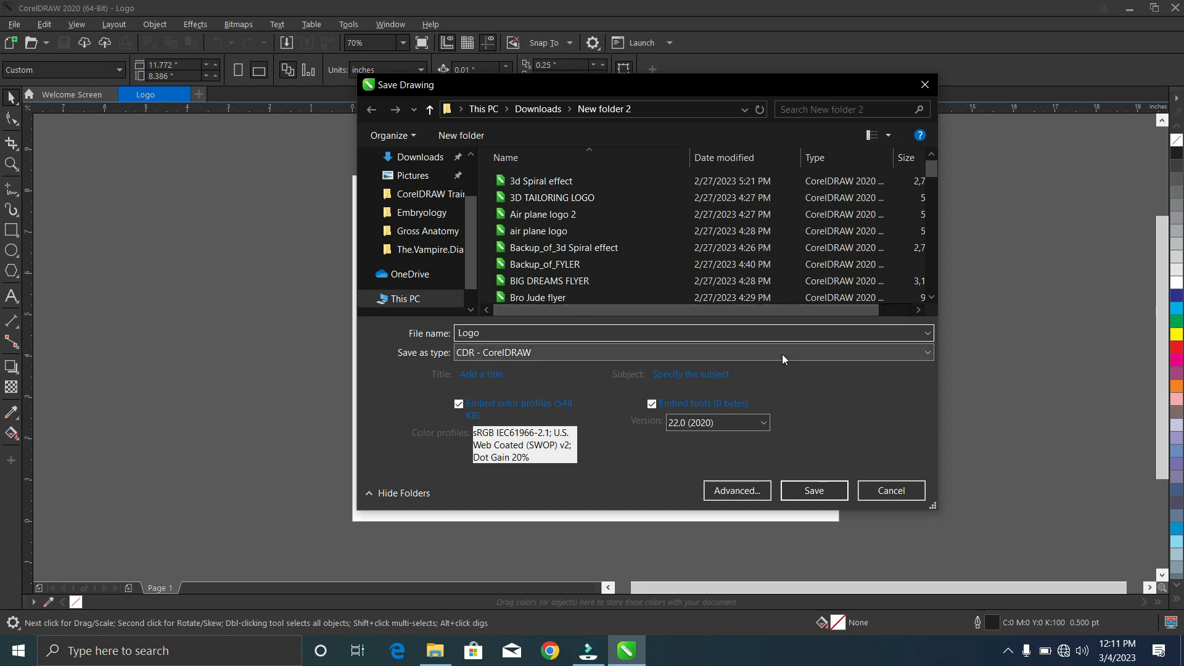
{"action": "left_click", "coordinate": [782, 355]}
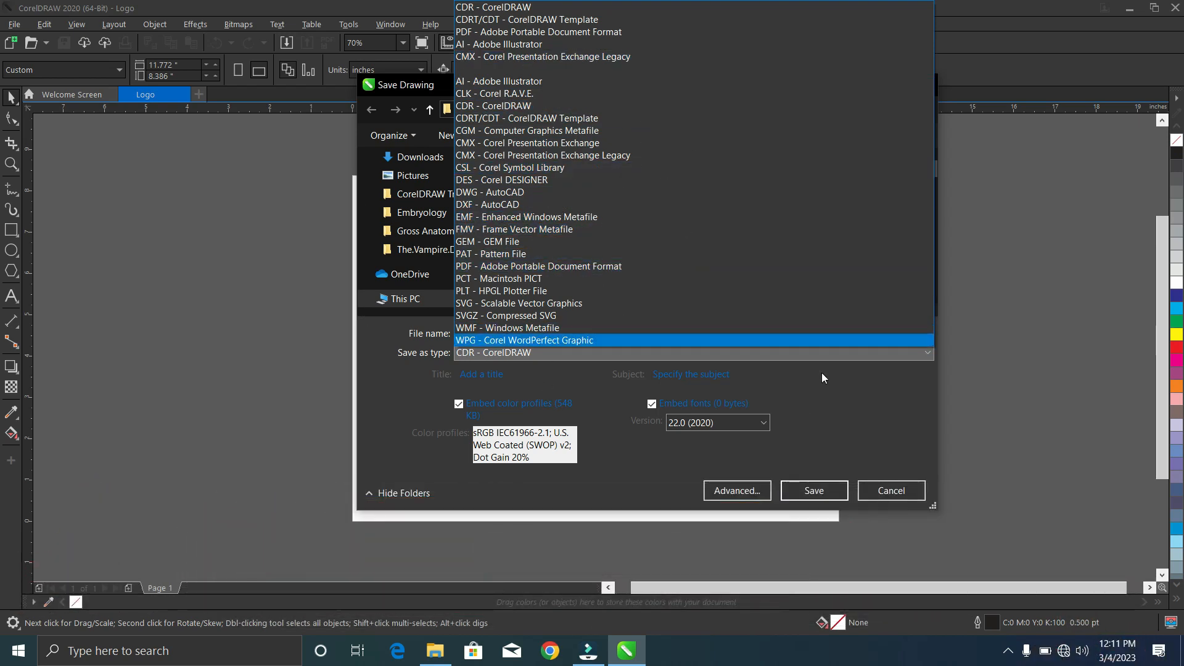
{"action": "left_click", "coordinate": [850, 358]}
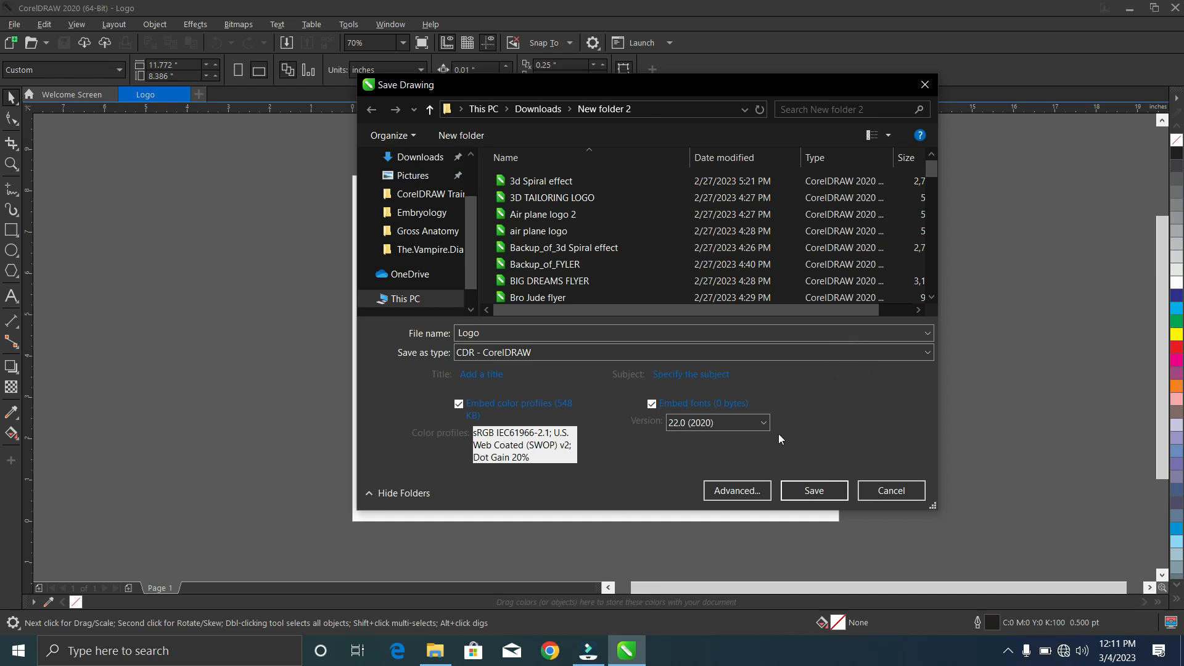
Set the file version to 15.0 for compatibility and save the Logo drawing
{"action": "left_click", "coordinate": [754, 426]}
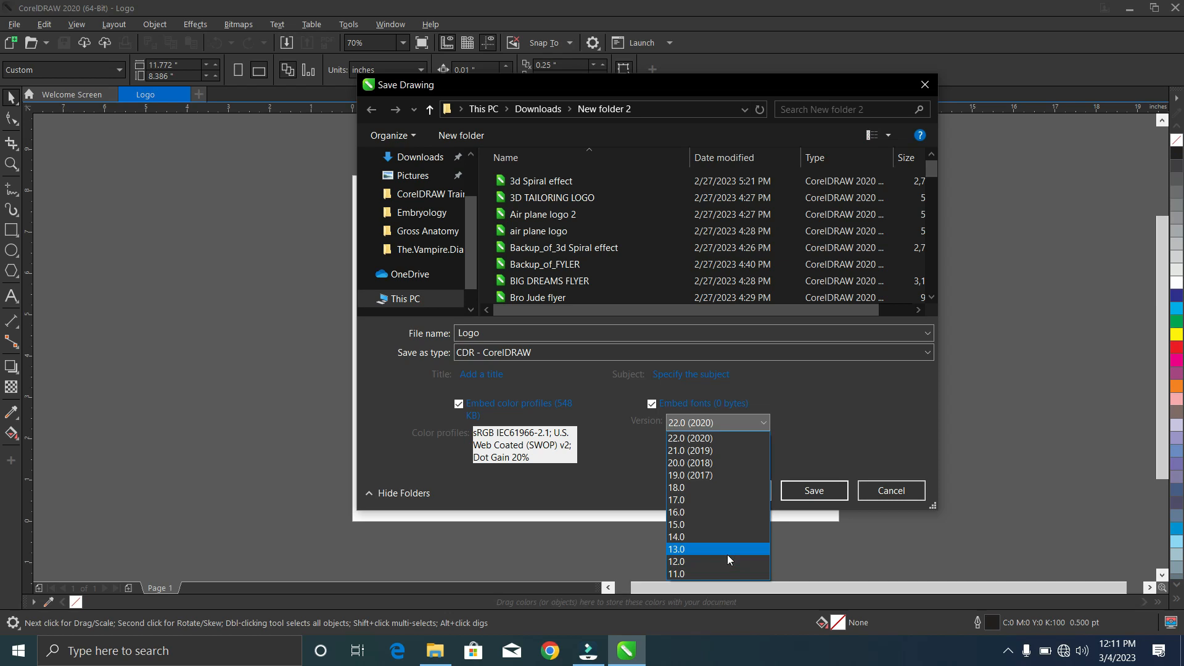
{"action": "left_click", "coordinate": [675, 524]}
{"action": "left_click", "coordinate": [731, 449]}
{"action": "left_click", "coordinate": [716, 464]}
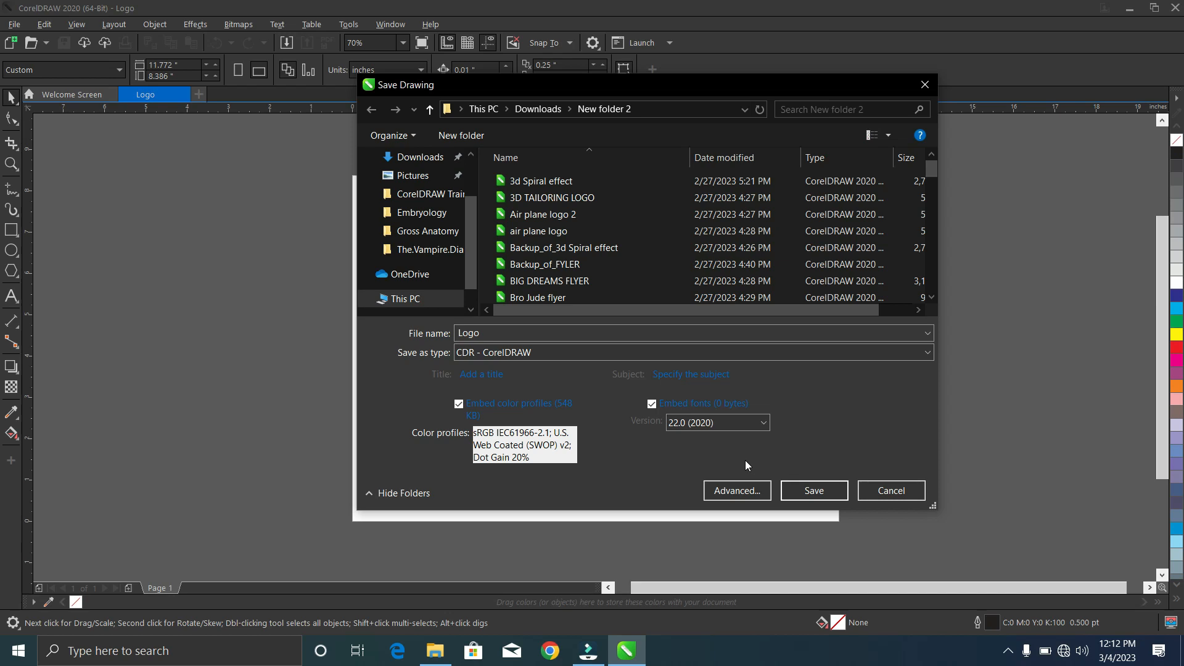
{"action": "left_click", "coordinate": [757, 425]}
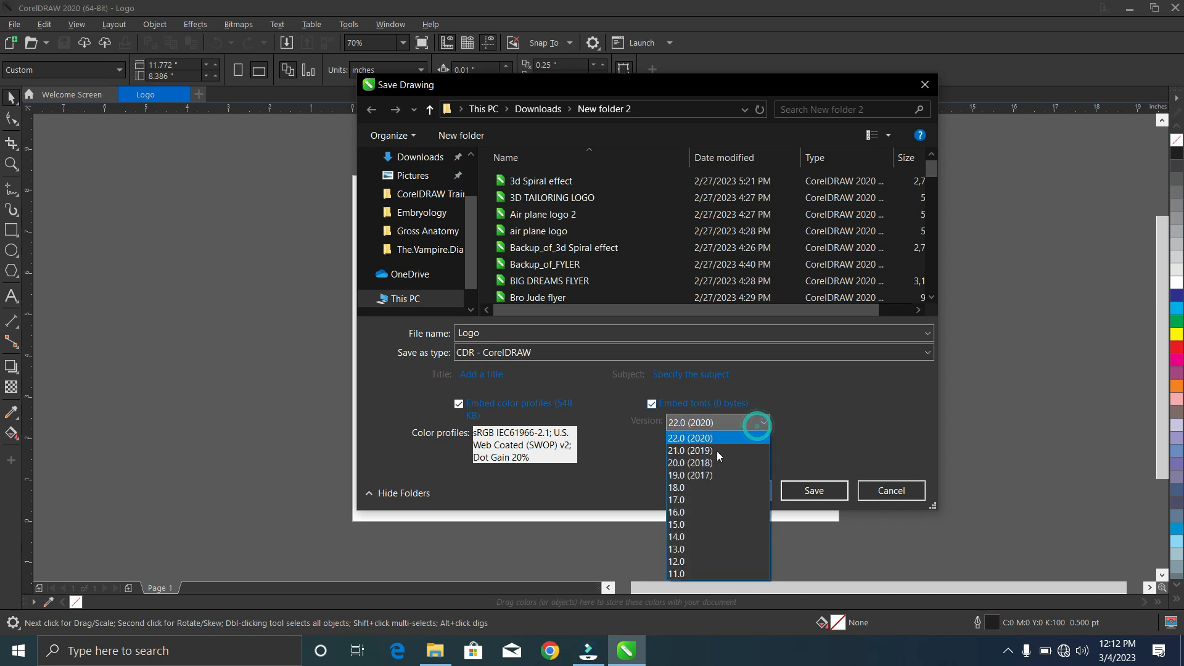
{"action": "left_click", "coordinate": [687, 527]}
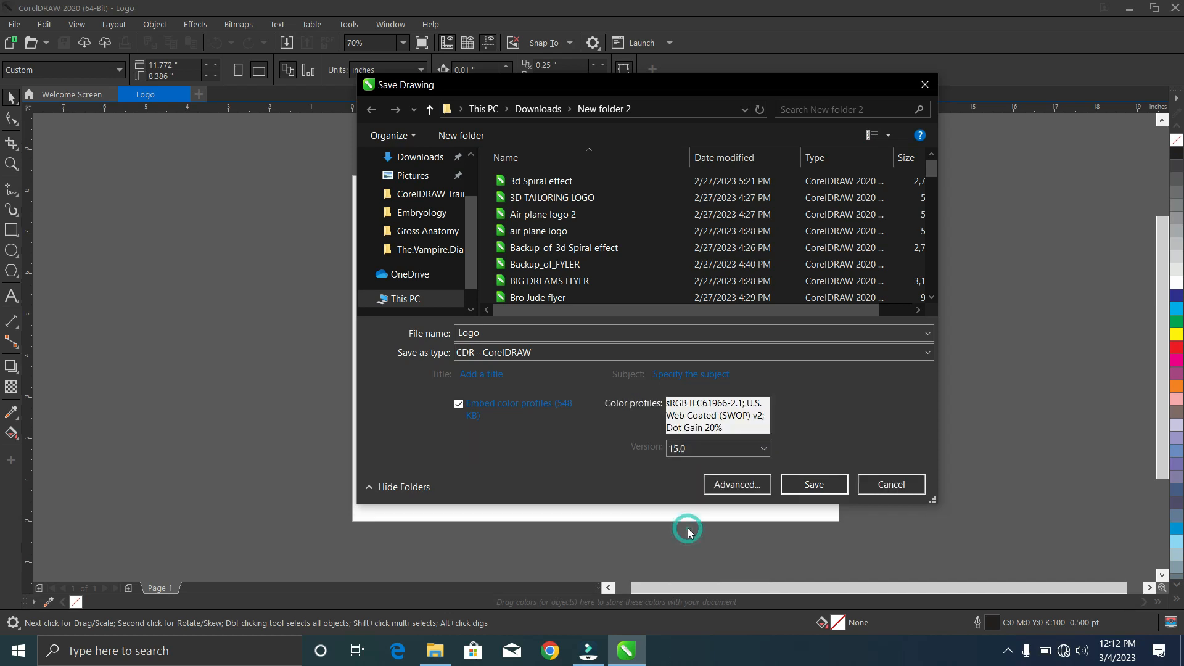
{"action": "left_click", "coordinate": [819, 485]}
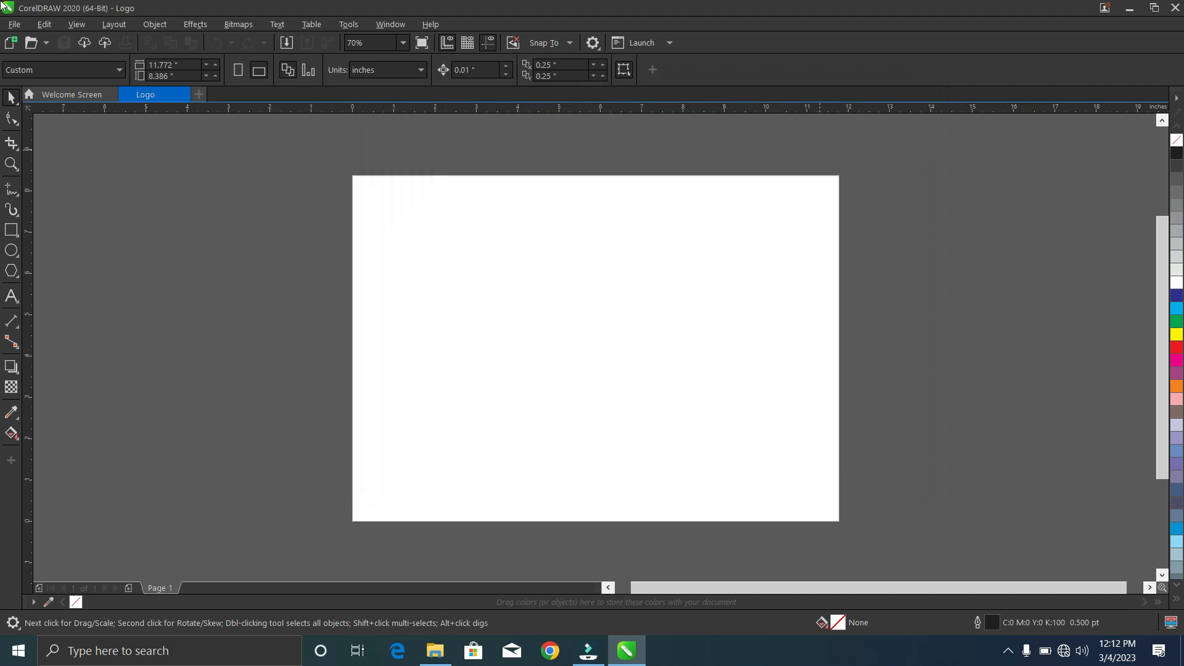
Browse the 1st semester 100 level and cover photo folders for importable files, closing the import without bringing anything in
{"action": "left_click", "coordinate": [13, 24]}
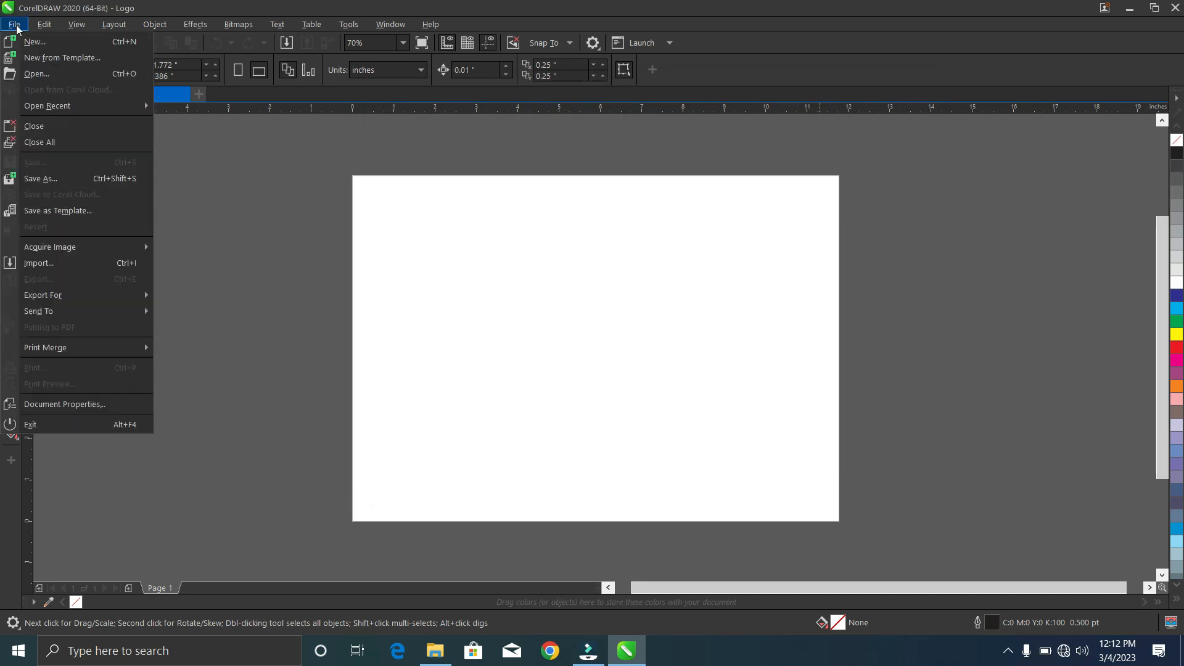
{"action": "left_click", "coordinate": [57, 264]}
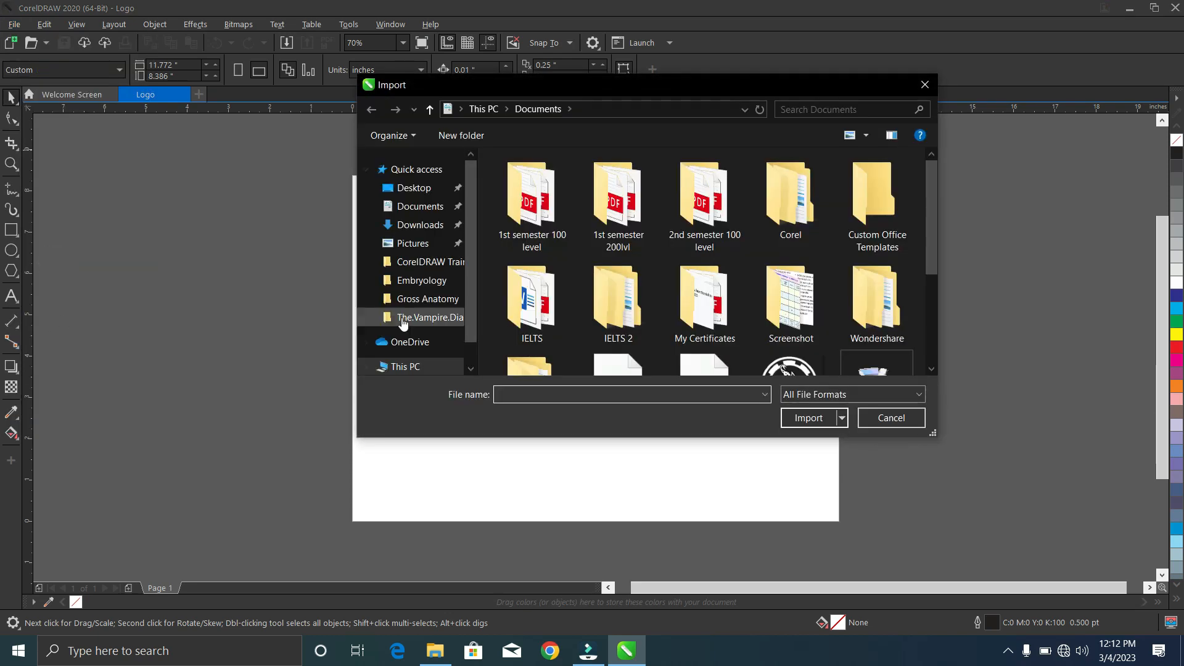
{"action": "double_click", "coordinate": [532, 201]}
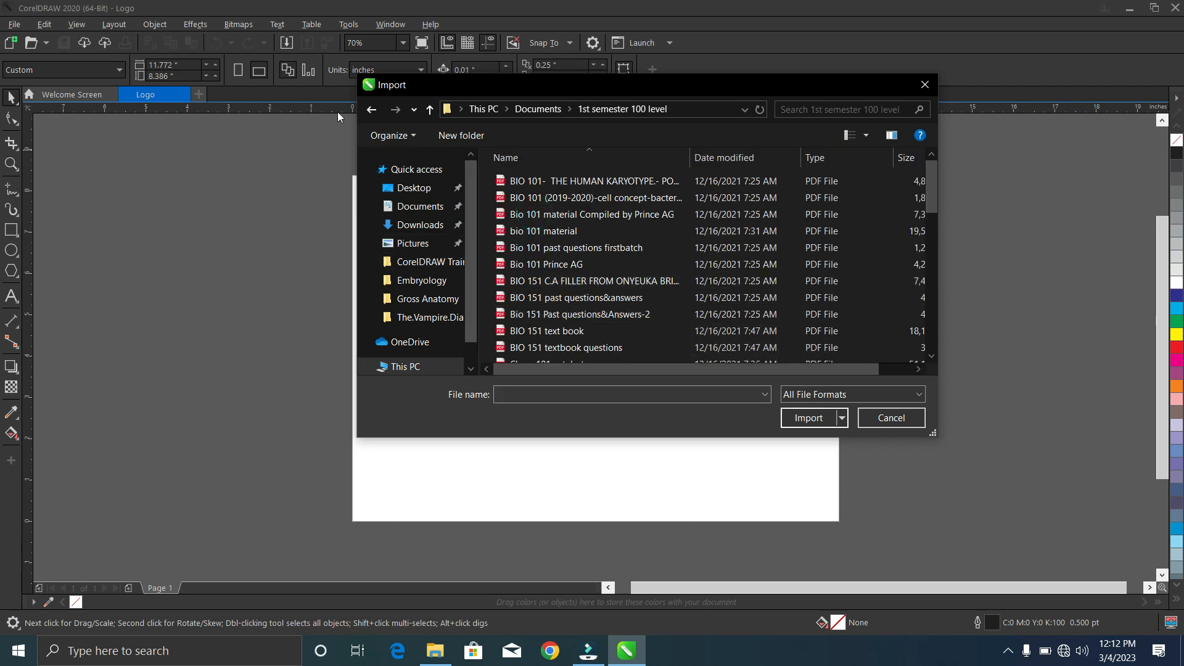
{"action": "left_click", "coordinate": [369, 110]}
{"action": "left_click", "coordinate": [420, 243]}
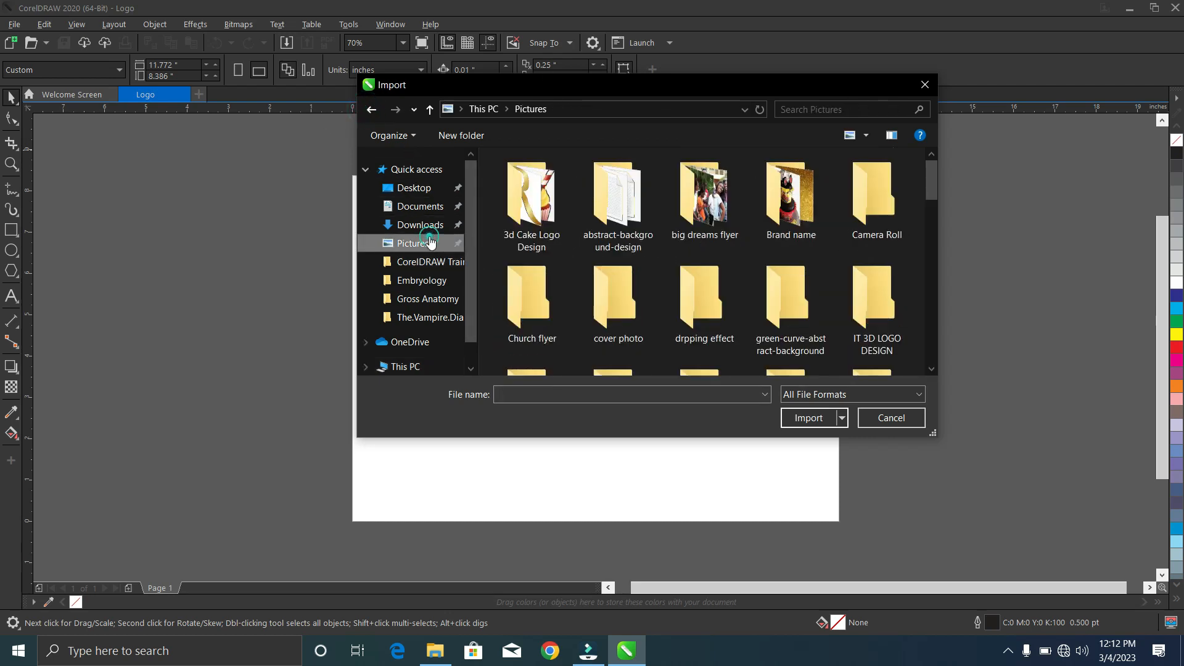
{"action": "double_click", "coordinate": [608, 279]}
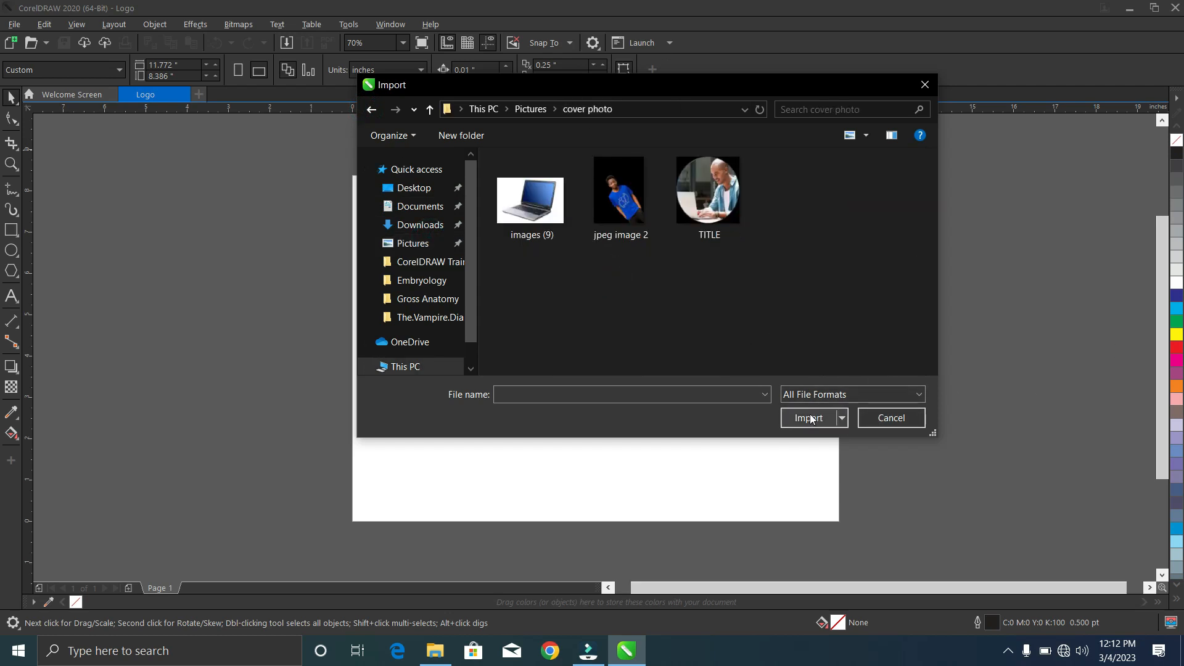
{"action": "left_click", "coordinate": [863, 420]}
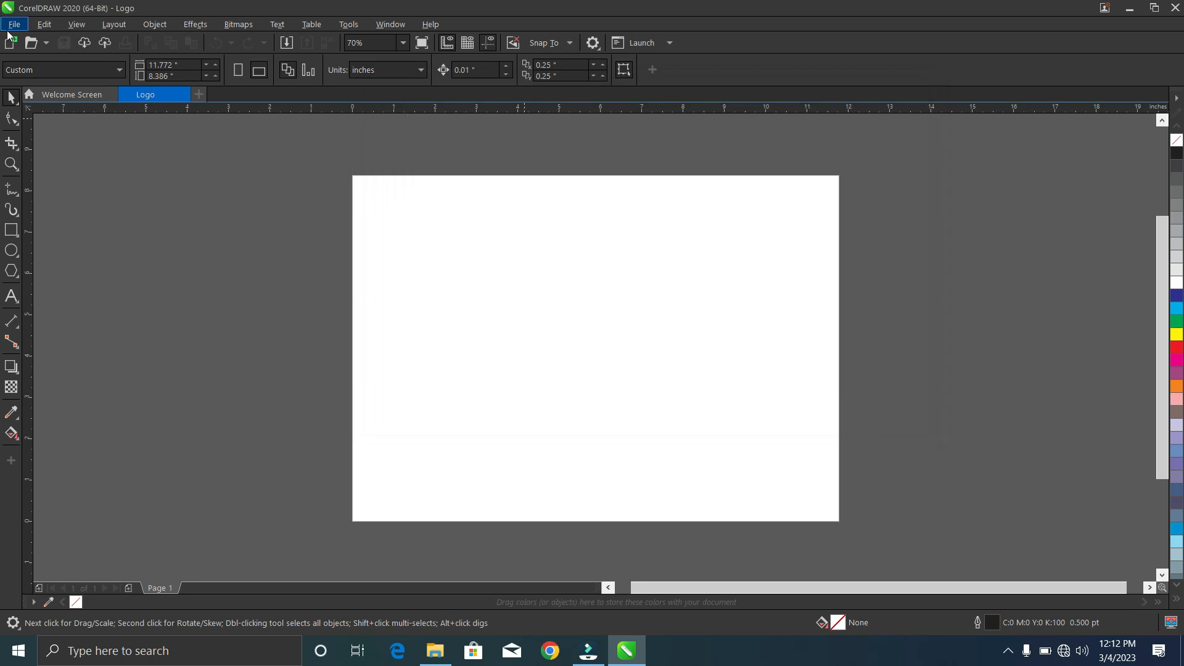
{"action": "left_click", "coordinate": [11, 26]}
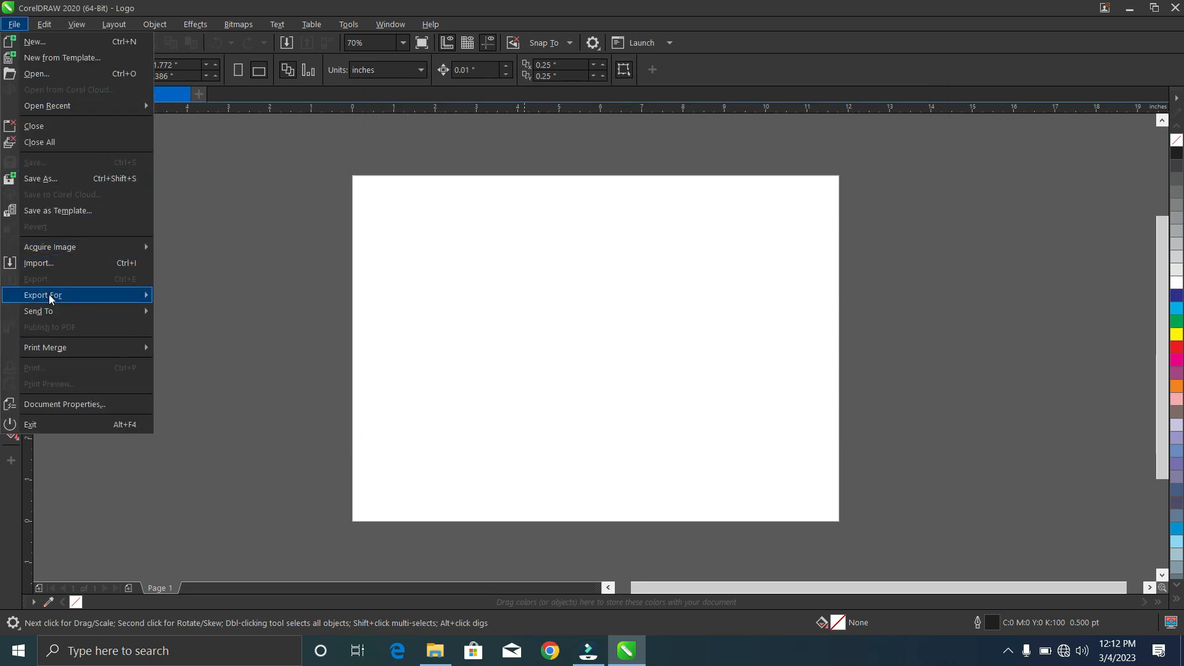
{"action": "mouse_move", "coordinate": [49, 295]}
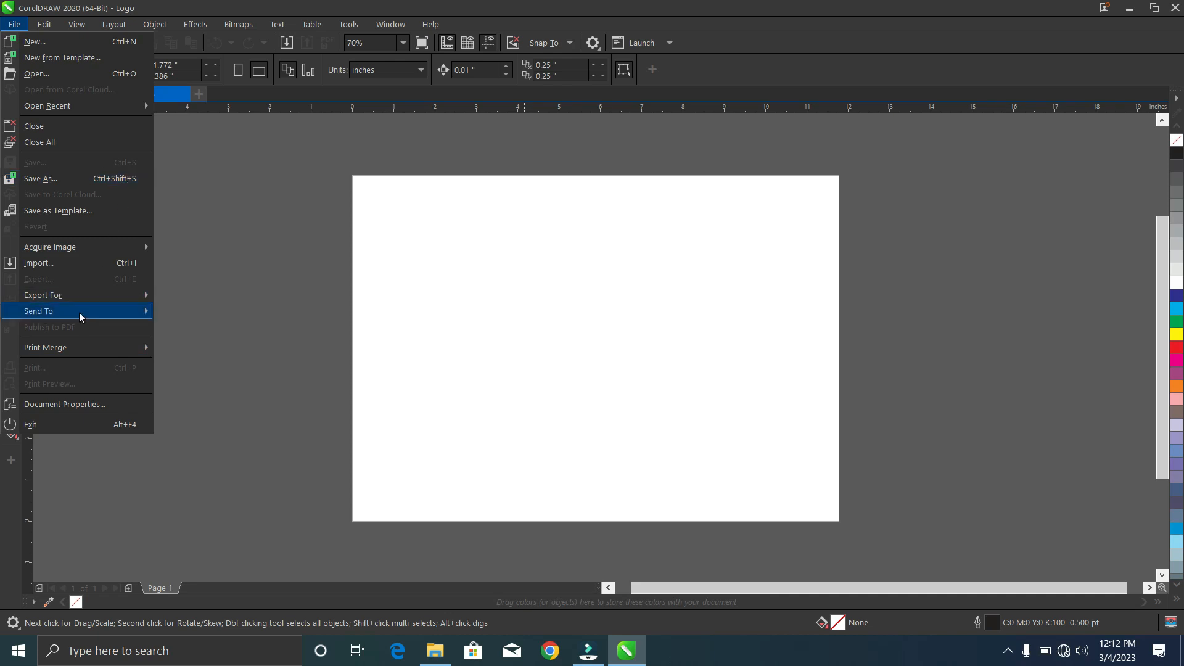
{"action": "mouse_move", "coordinate": [121, 308]}
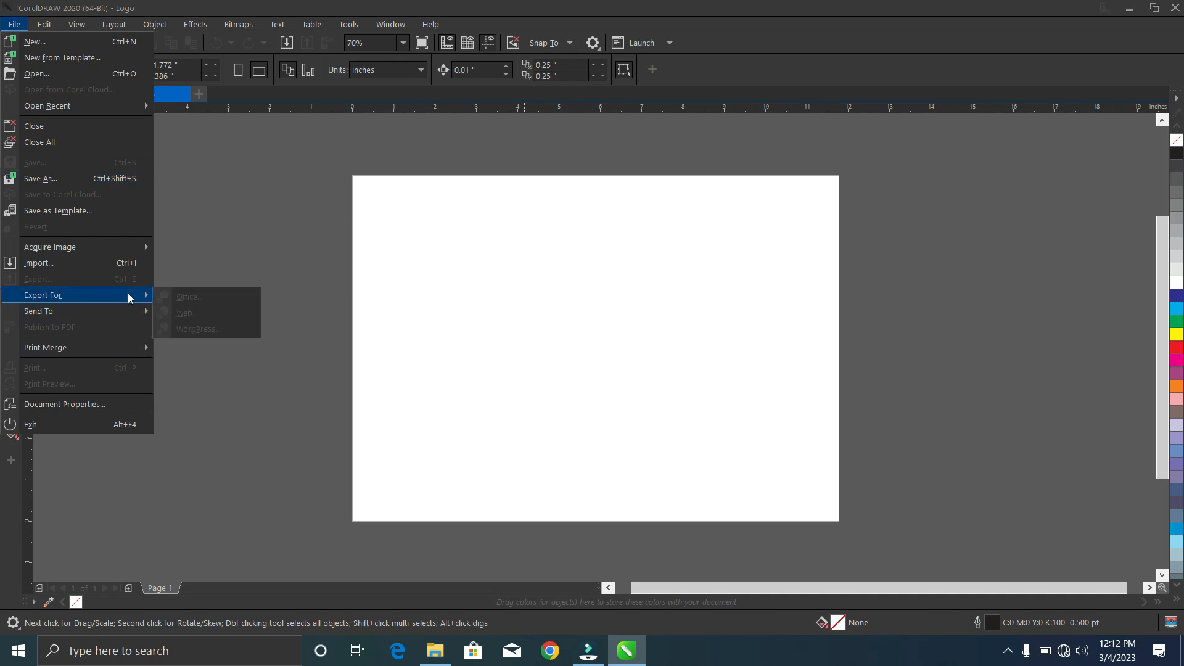
{"action": "left_click", "coordinate": [302, 309]}
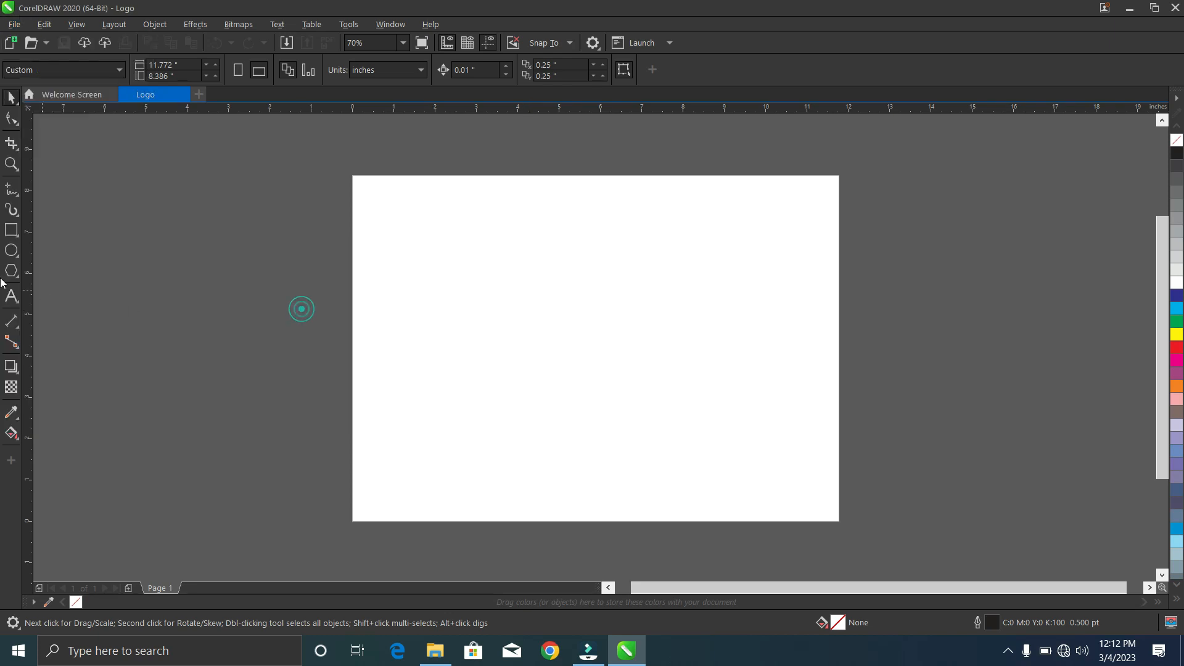
Draw a rectangle about 4.18 by 2.88 inches on the left half of the page
{"action": "left_click", "coordinate": [11, 230]}
{"action": "left_click_drag", "start_coordinate": [411, 275], "coordinate": [584, 395]}
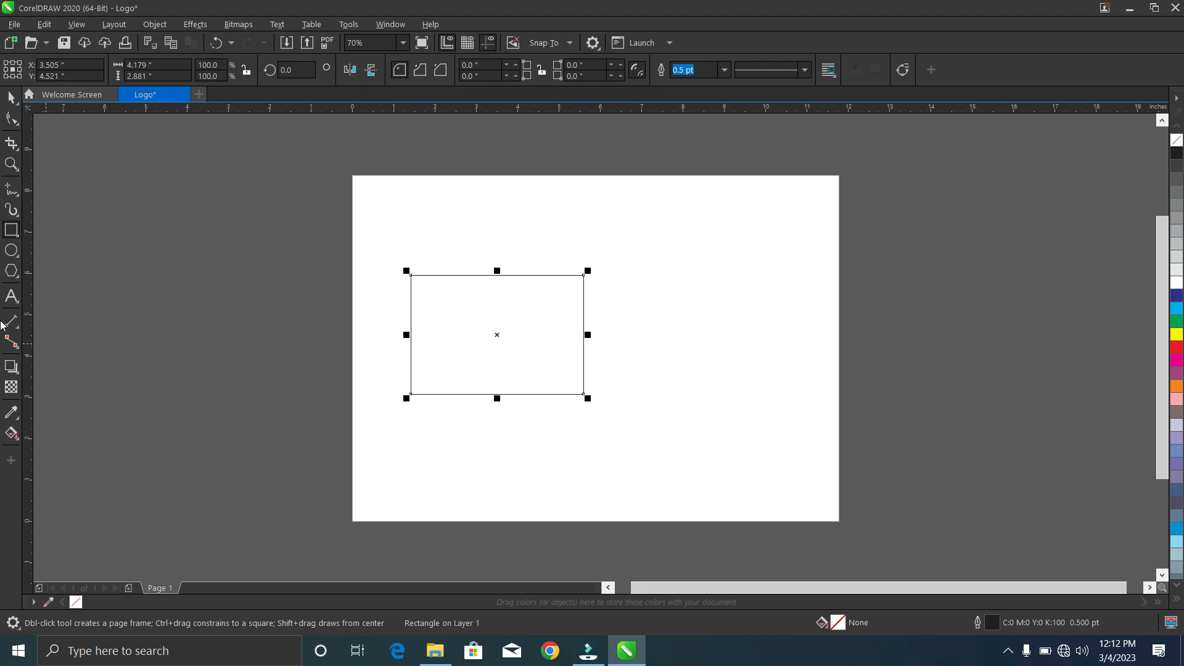
{"action": "left_click", "coordinate": [18, 97]}
Review the file formats available for exporting the Logo drawing, keeping PNG - Portable Network Graphics, and leave without exporting
{"action": "left_click", "coordinate": [14, 24]}
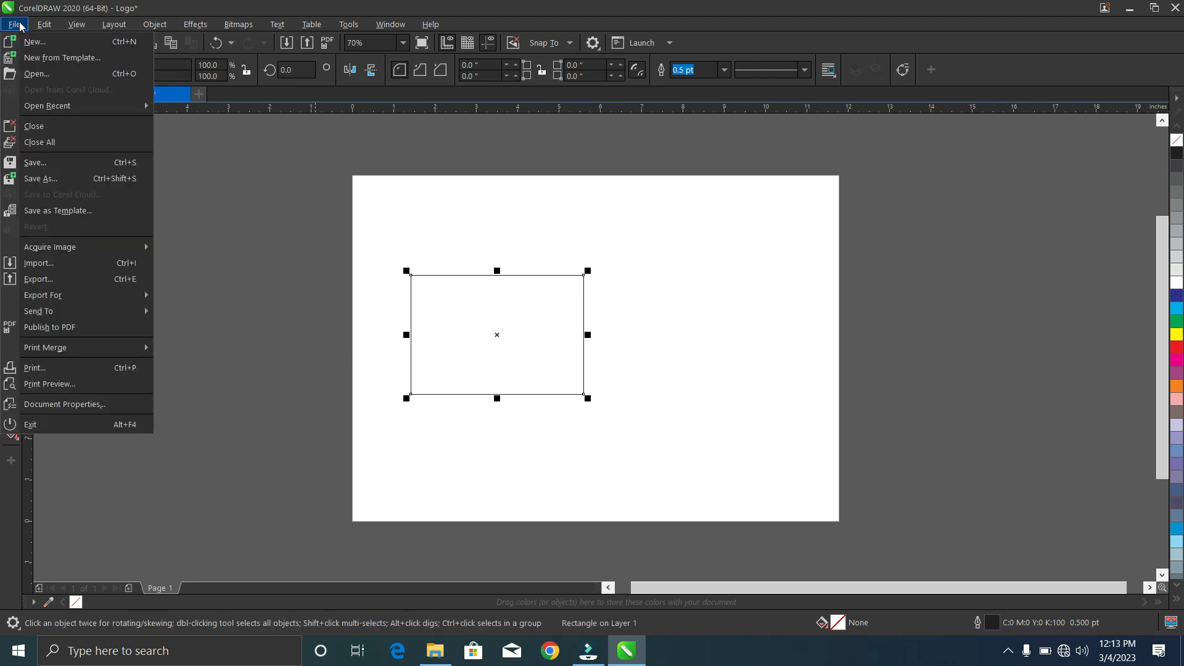
{"action": "left_click", "coordinate": [60, 280]}
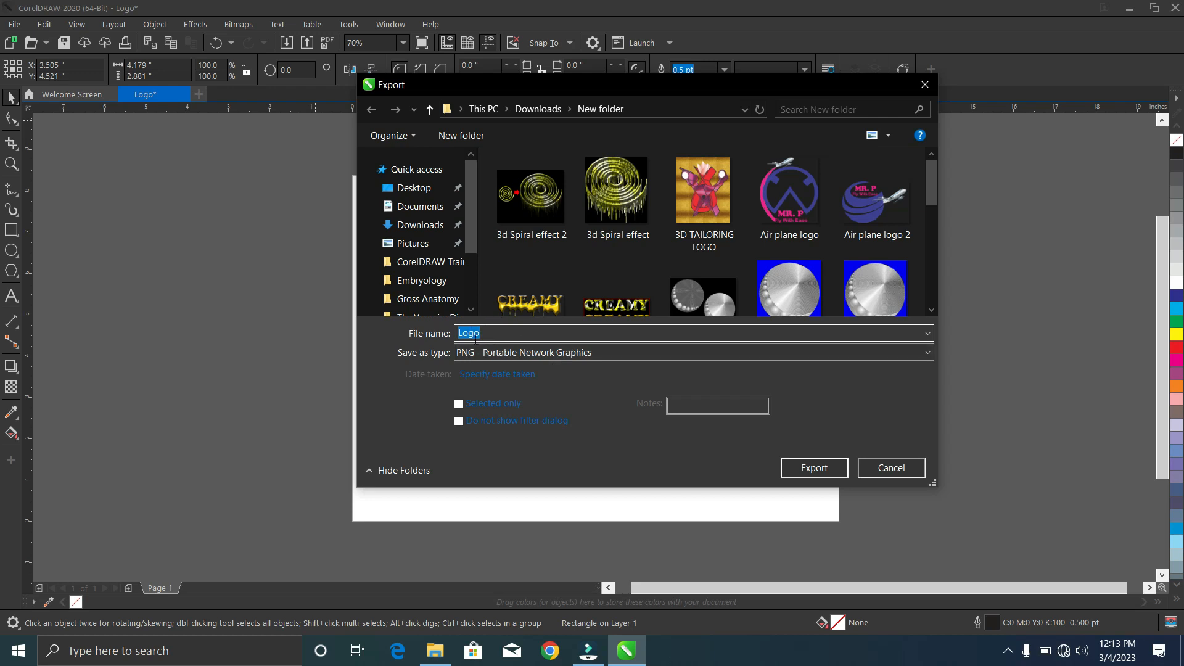
{"action": "scroll", "coordinate": [419, 262], "scroll_direction": "down", "scroll_amount": 2}
{"action": "scroll", "coordinate": [419, 262], "scroll_direction": "up", "scroll_amount": 2}
{"action": "left_click", "coordinate": [903, 355]}
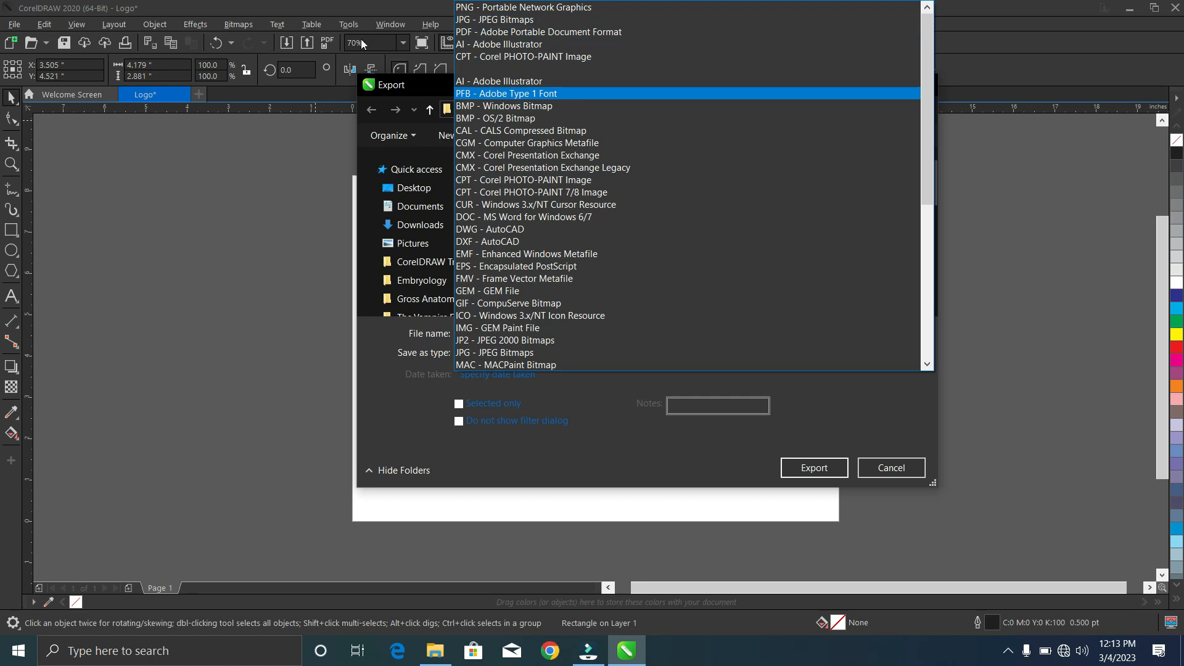
{"action": "scroll", "coordinate": [528, 145], "scroll_direction": "down", "scroll_amount": 1}
{"action": "scroll", "coordinate": [539, 250], "scroll_direction": "down", "scroll_amount": 7}
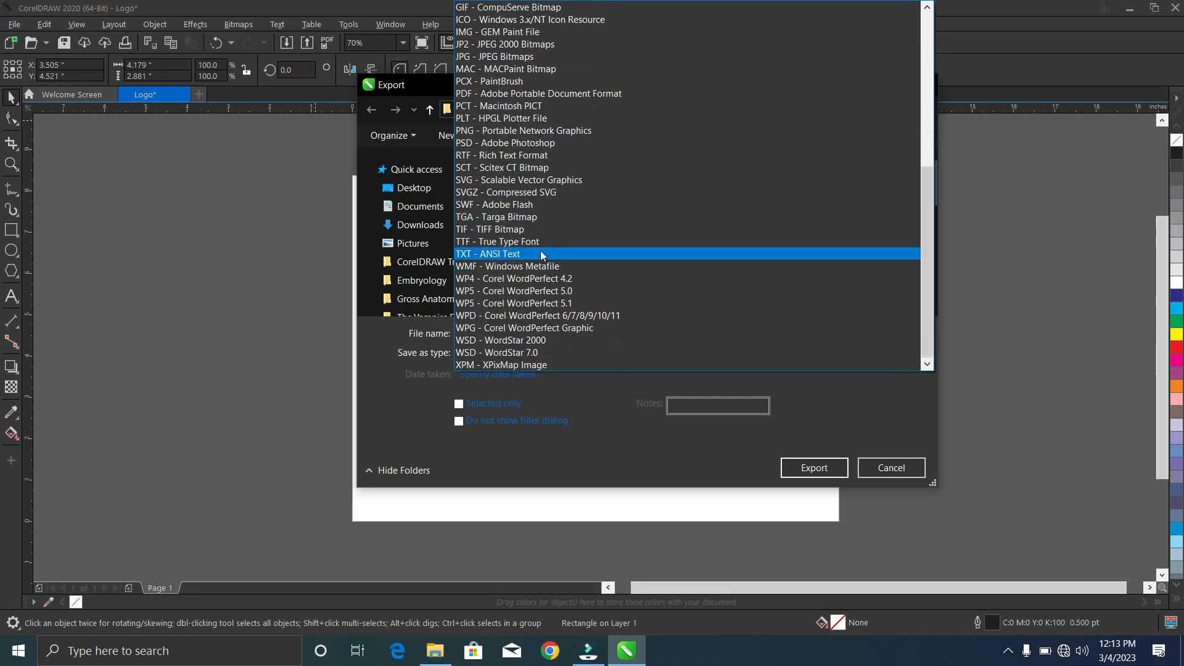
{"action": "scroll", "coordinate": [541, 250], "scroll_direction": "up", "scroll_amount": 3}
{"action": "scroll", "coordinate": [542, 249], "scroll_direction": "up", "scroll_amount": 5}
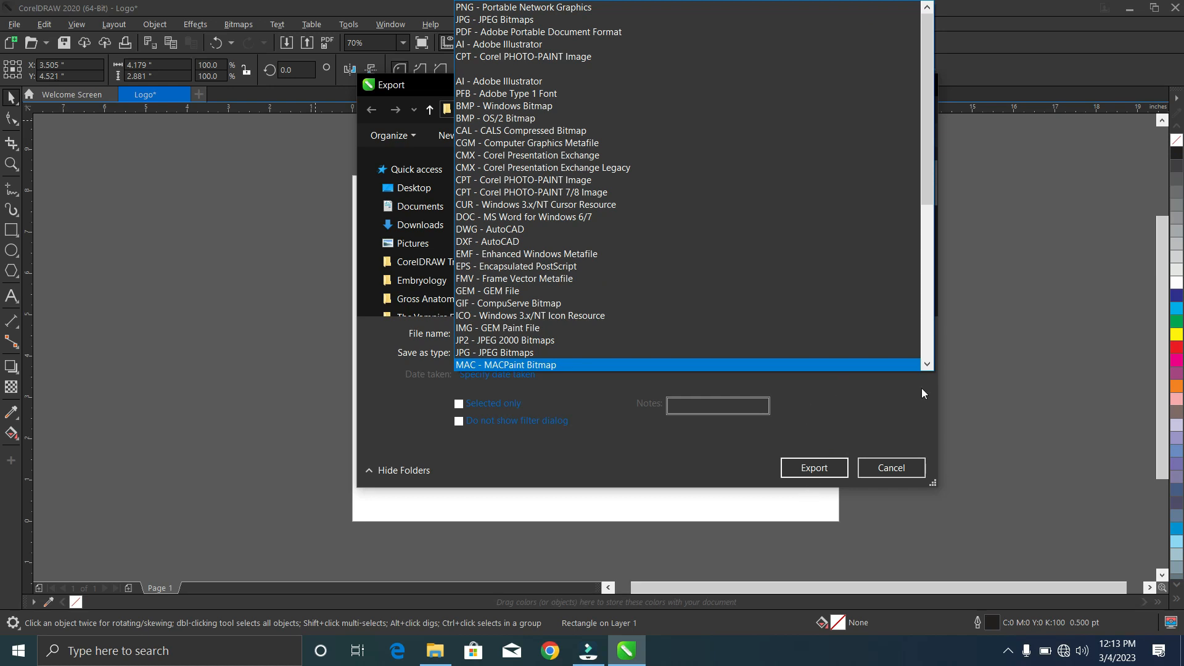
{"action": "left_click", "coordinate": [930, 368]}
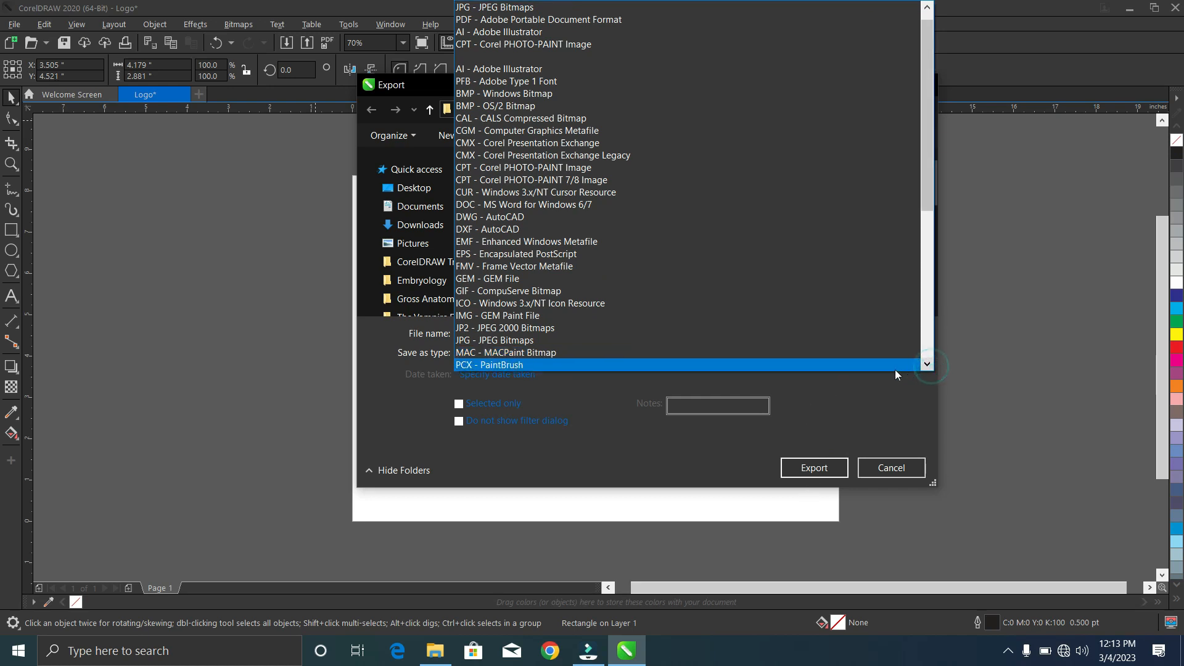
{"action": "left_click", "coordinate": [901, 395]}
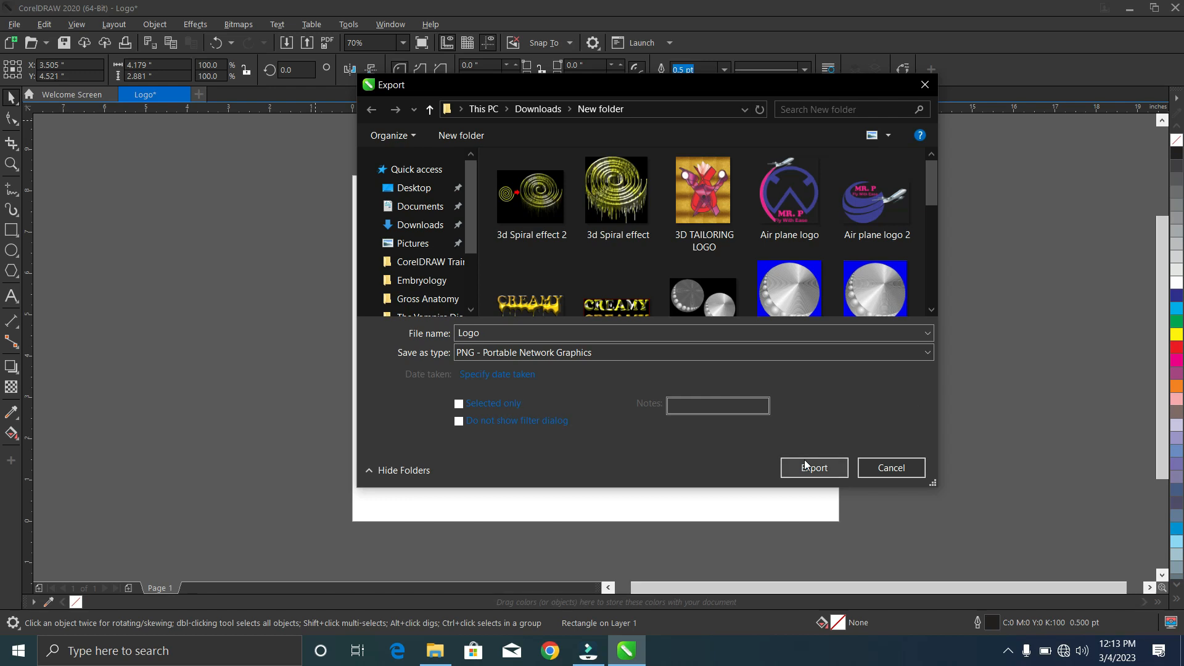
{"action": "left_click", "coordinate": [888, 467]}
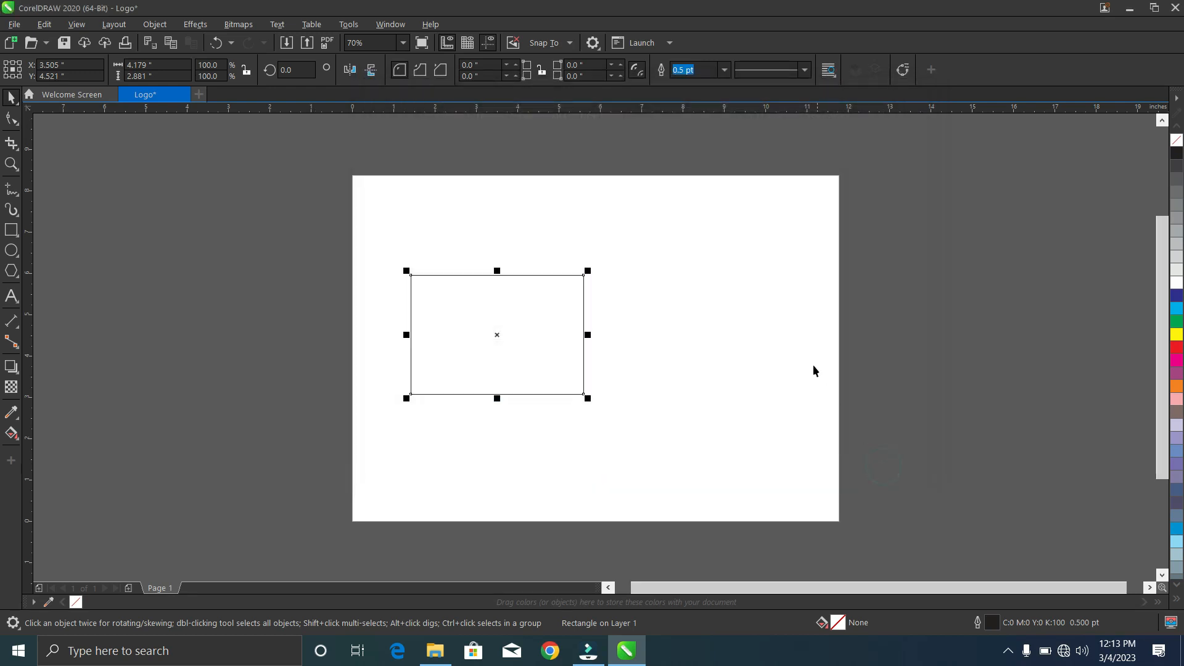
{"action": "left_click", "coordinate": [13, 24]}
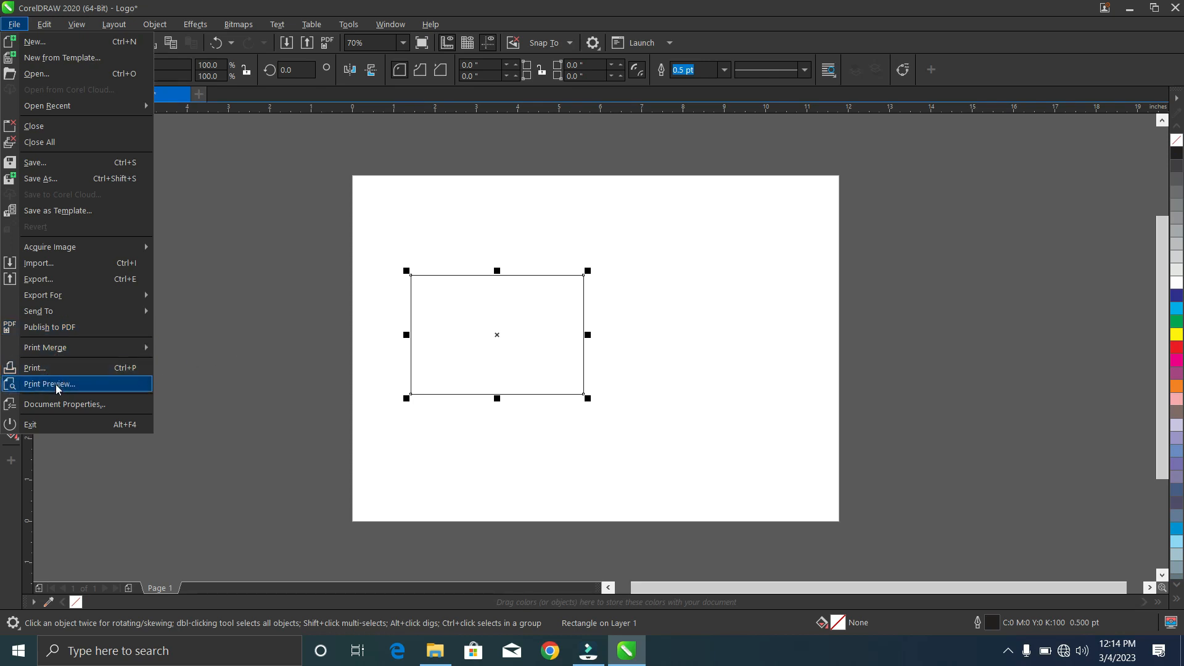
{"action": "left_click", "coordinate": [199, 365]}
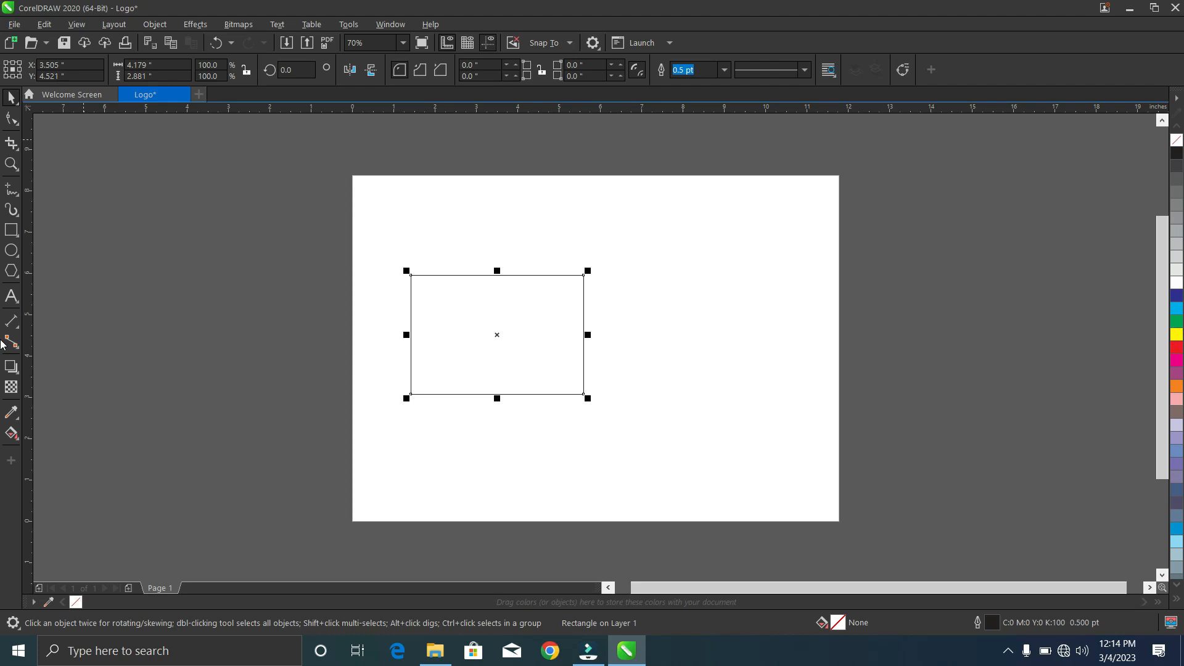
{"action": "left_click", "coordinate": [44, 24]}
{"action": "left_click", "coordinate": [75, 24]}
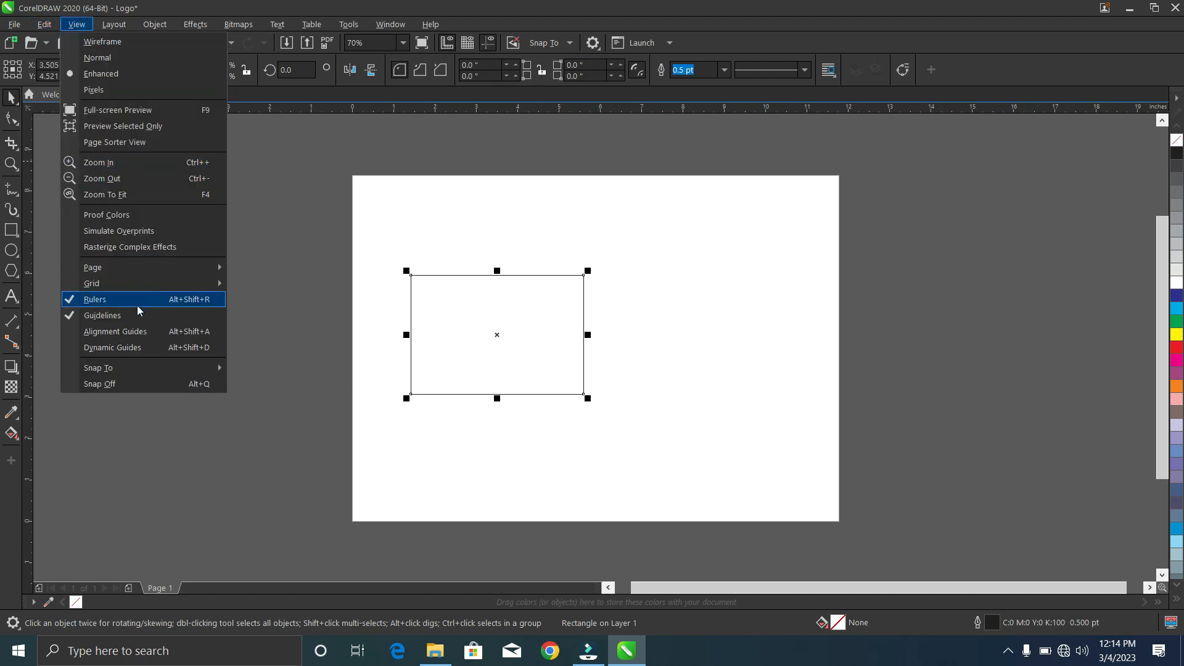
{"action": "left_click", "coordinate": [107, 23]}
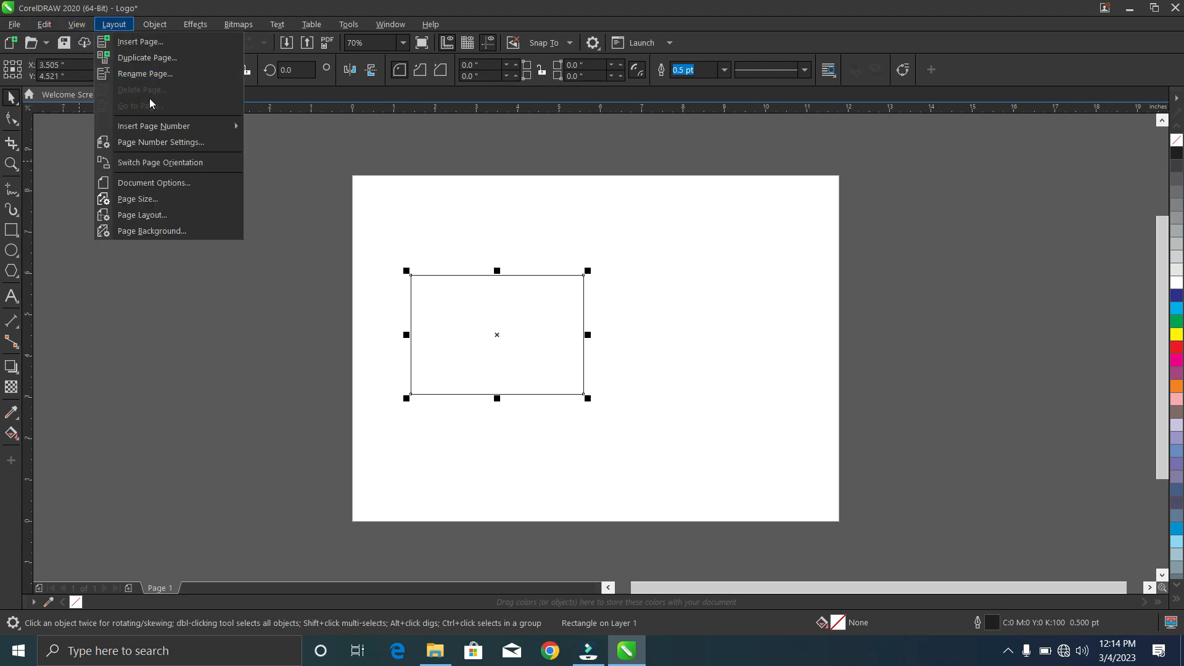
{"action": "left_click", "coordinate": [225, 333]}
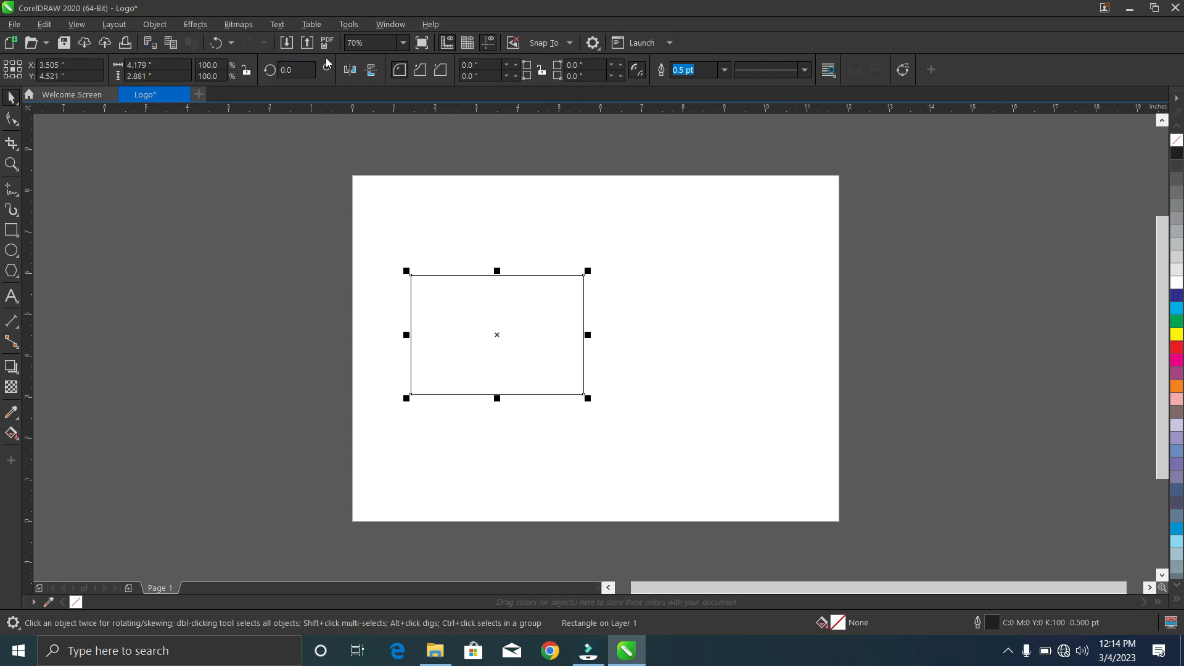
{"action": "left_click", "coordinate": [15, 24]}
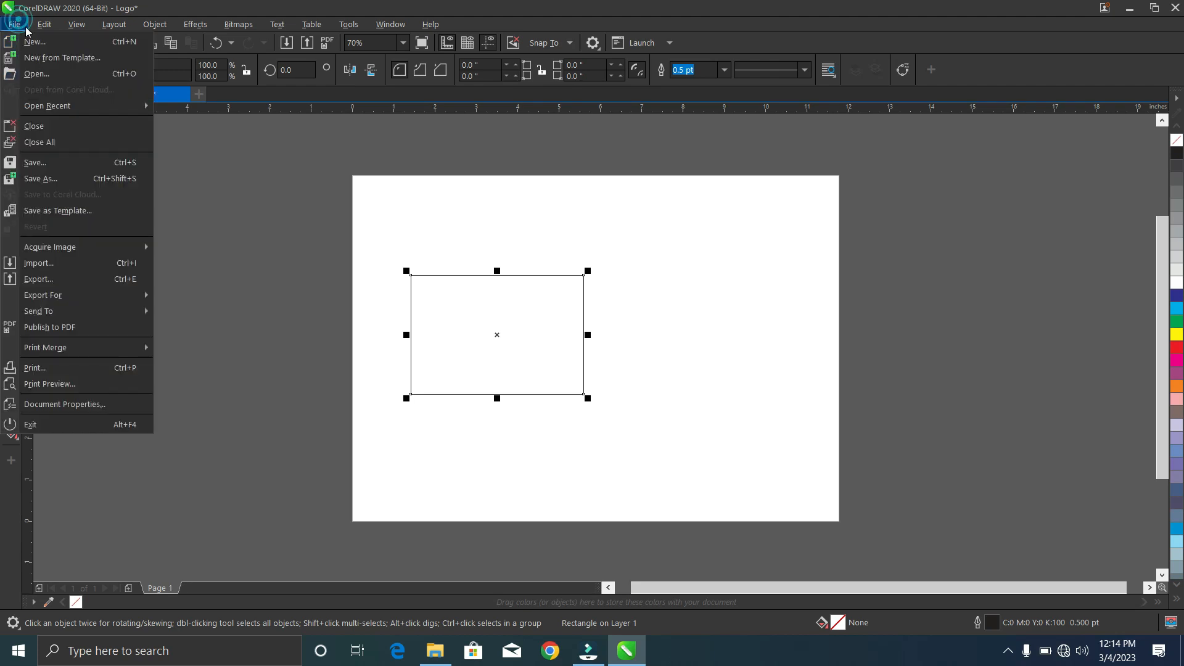
{"action": "left_click", "coordinate": [200, 218]}
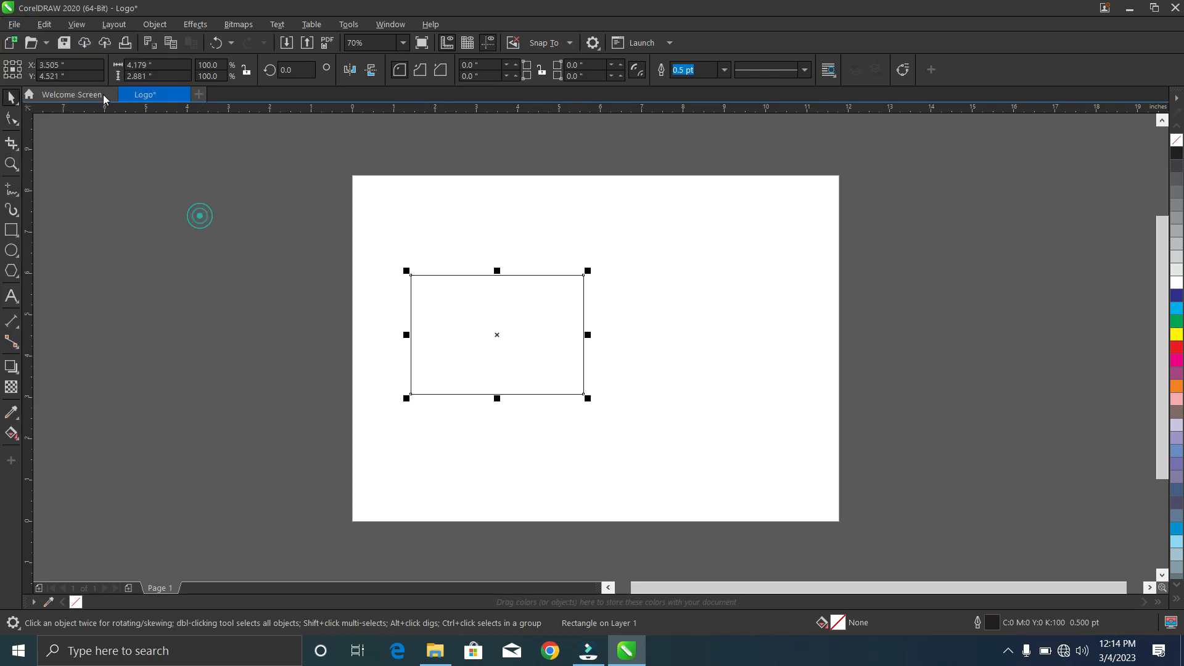
{"action": "left_click", "coordinate": [14, 24]}
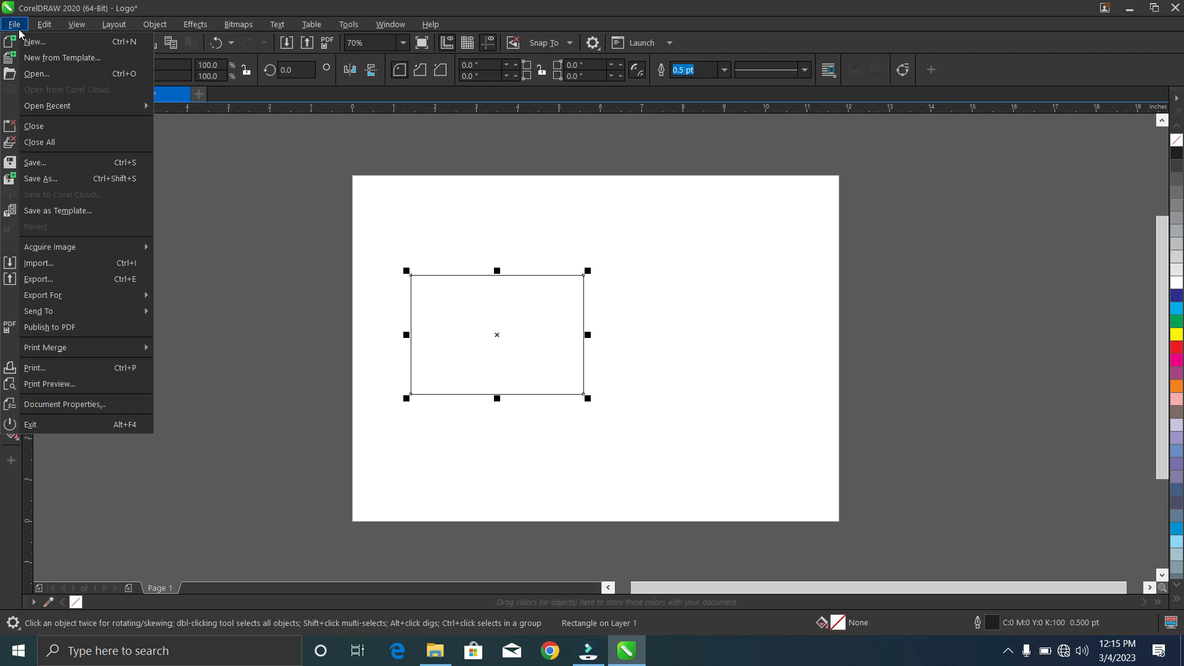
{"action": "left_click", "coordinate": [178, 167]}
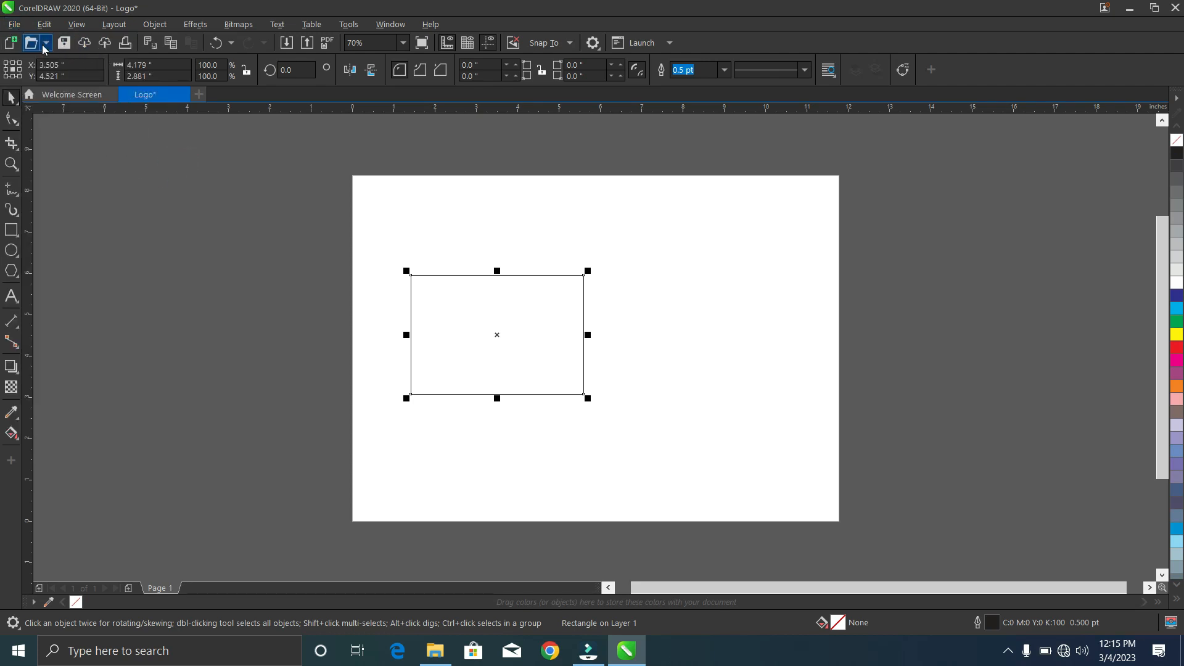
{"action": "left_click", "coordinate": [65, 48]}
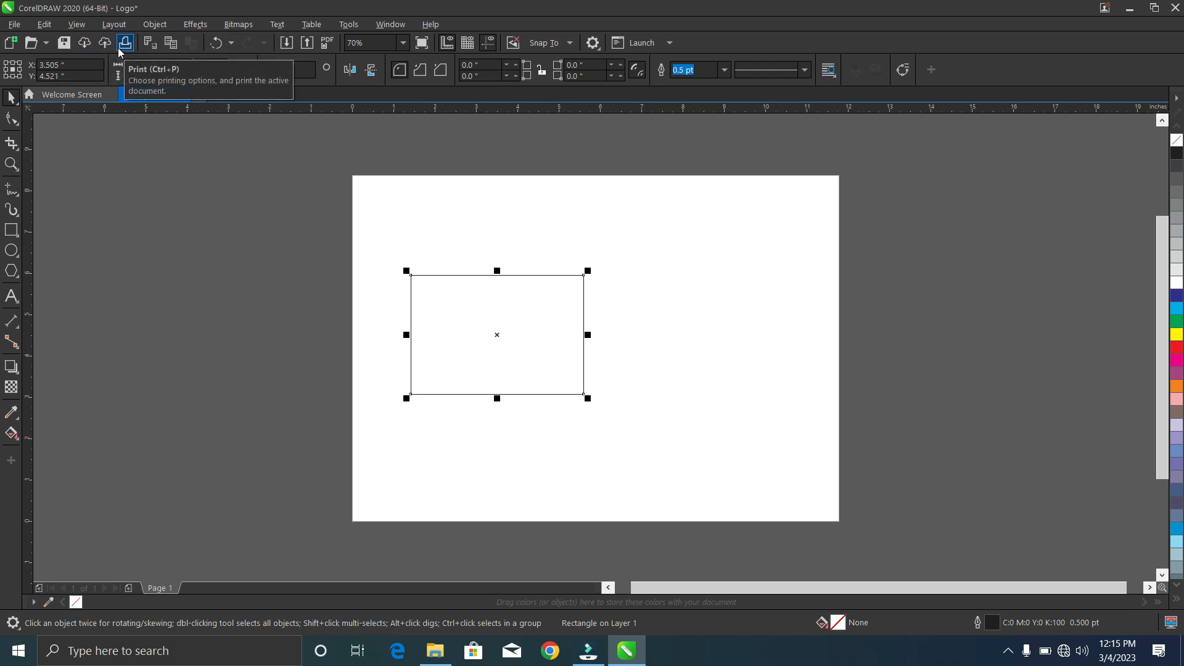
Undo the creation of the rectangle and redo it
{"action": "left_click", "coordinate": [295, 182]}
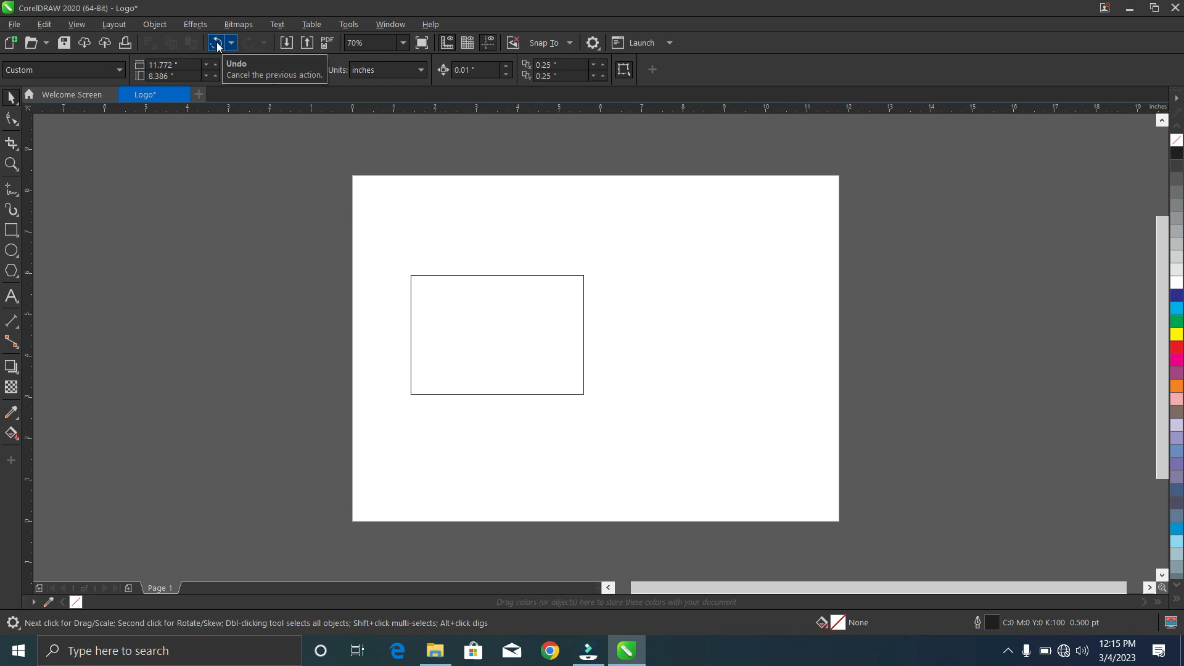
{"action": "left_click", "coordinate": [416, 315]}
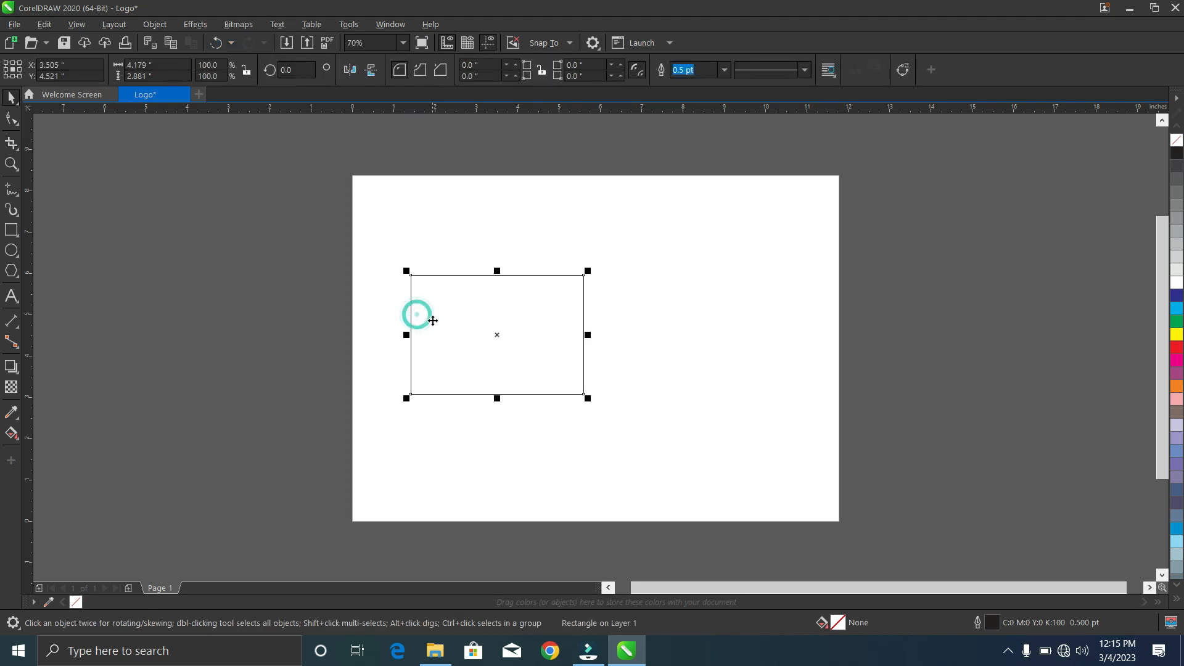
{"action": "left_click", "coordinate": [216, 42]}
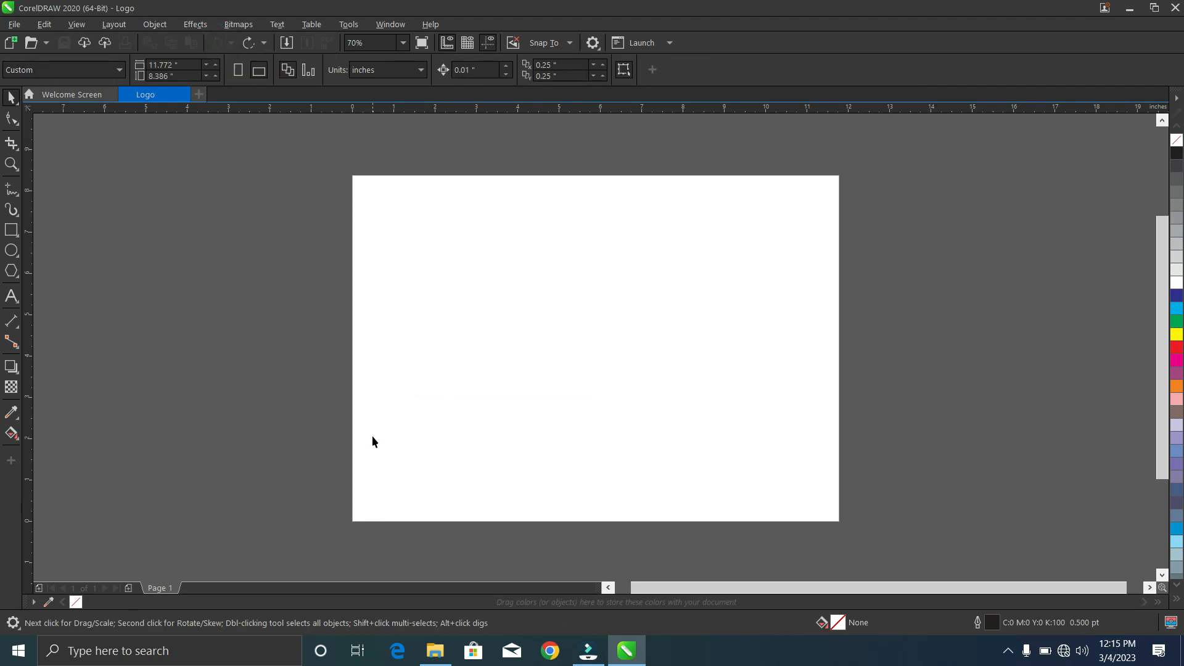
{"action": "left_click", "coordinate": [250, 39]}
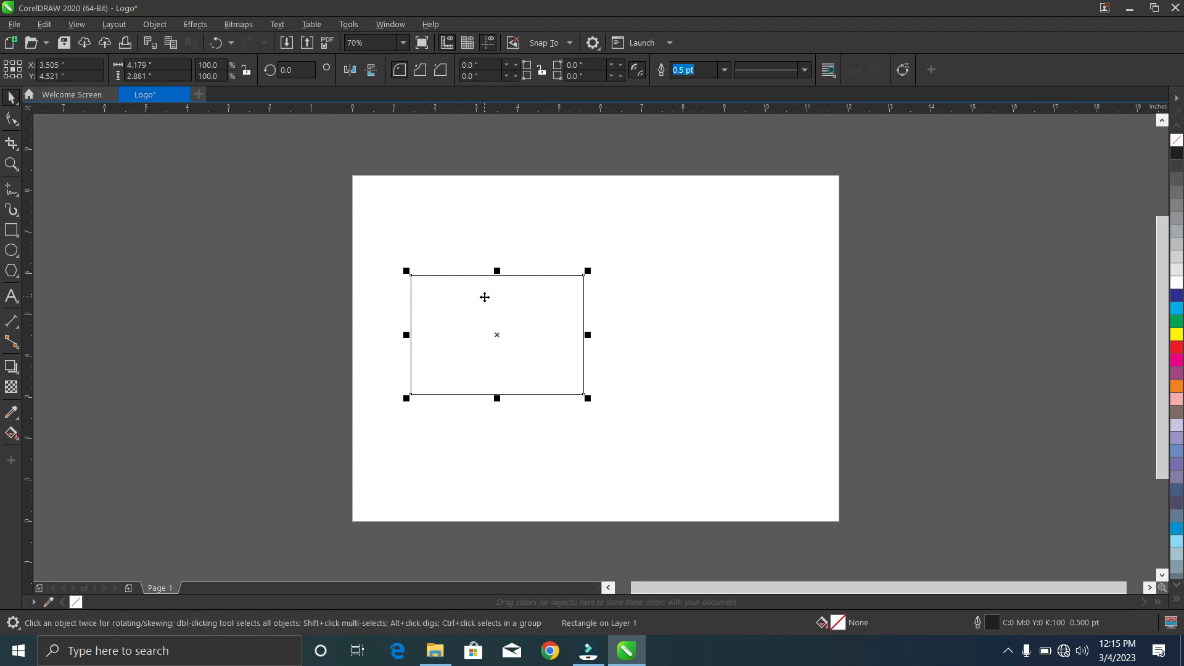
Cut the rectangle to the clipboard and paste it back onto the page
{"action": "left_click", "coordinate": [150, 42]}
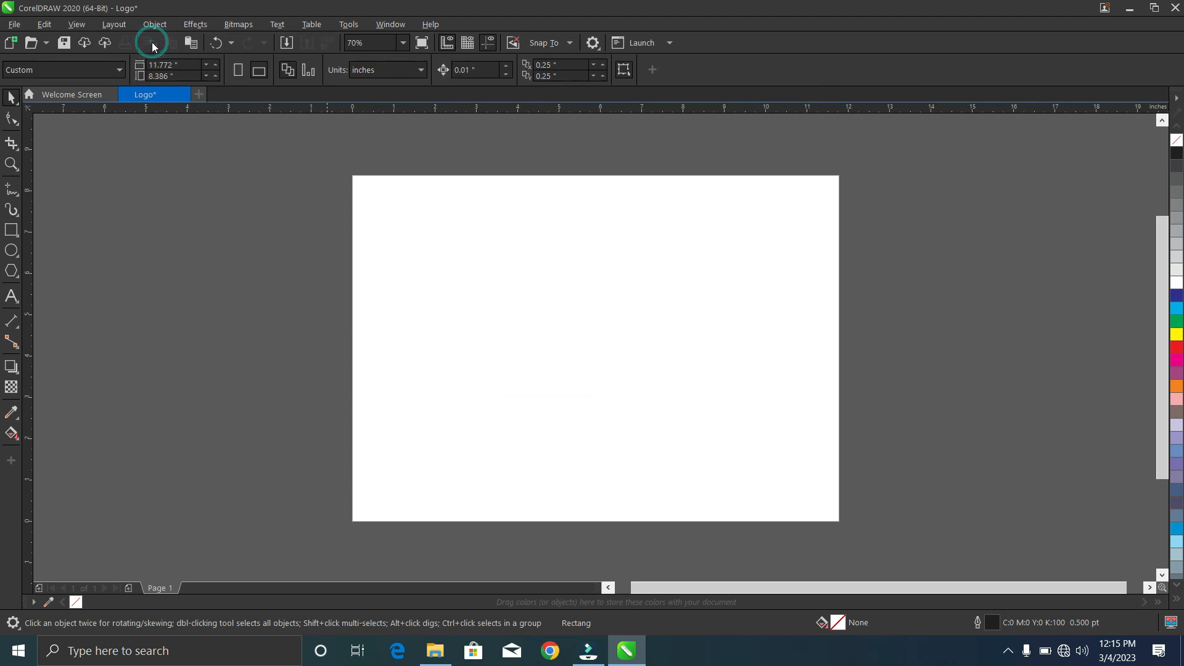
{"action": "left_click", "coordinate": [191, 43]}
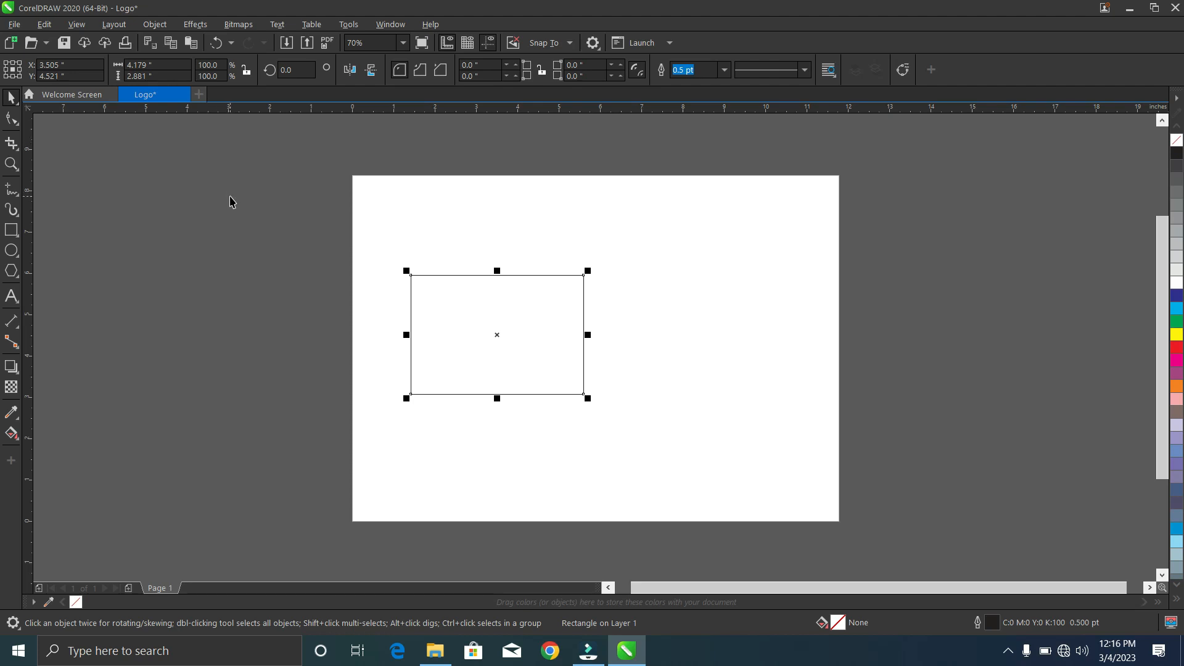
Copy the rectangle, paste it and move the duplicate beside the original, centred at about X 7.73, Y 4.18 inches
{"action": "left_click", "coordinate": [171, 42]}
{"action": "left_click", "coordinate": [196, 47]}
{"action": "left_click_drag", "start_coordinate": [483, 335], "coordinate": [658, 349]}
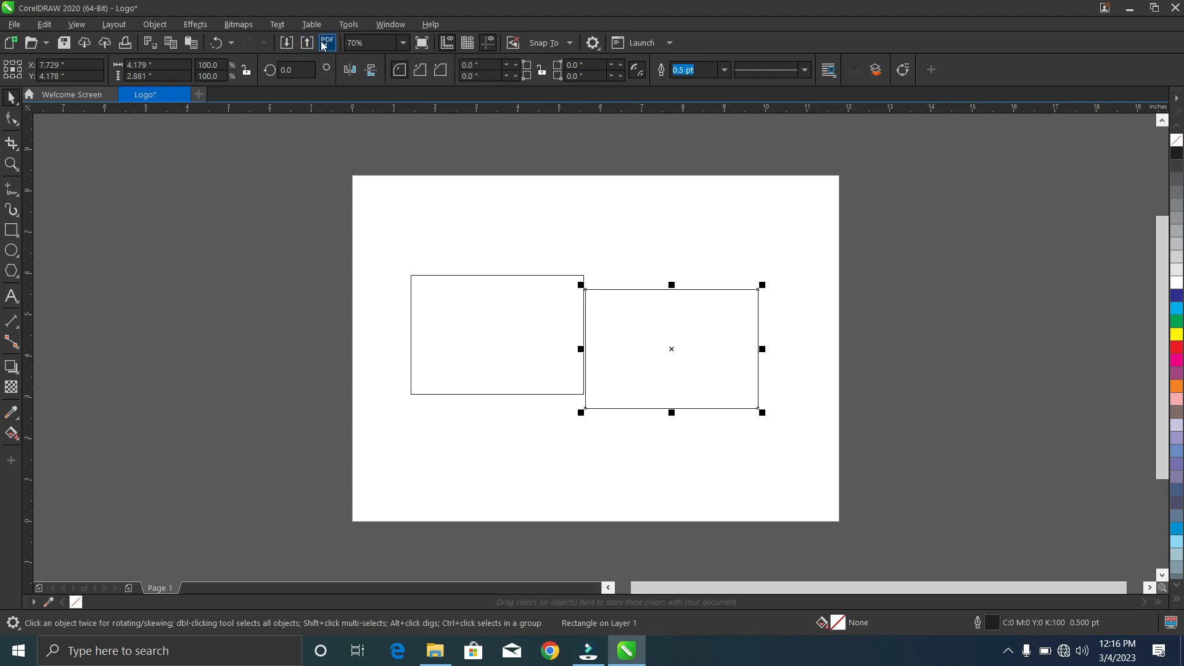
Zoom the view to the selected rectangle, review the other zoom levels and zoom back out to both rectangles
{"action": "left_click", "coordinate": [403, 43]}
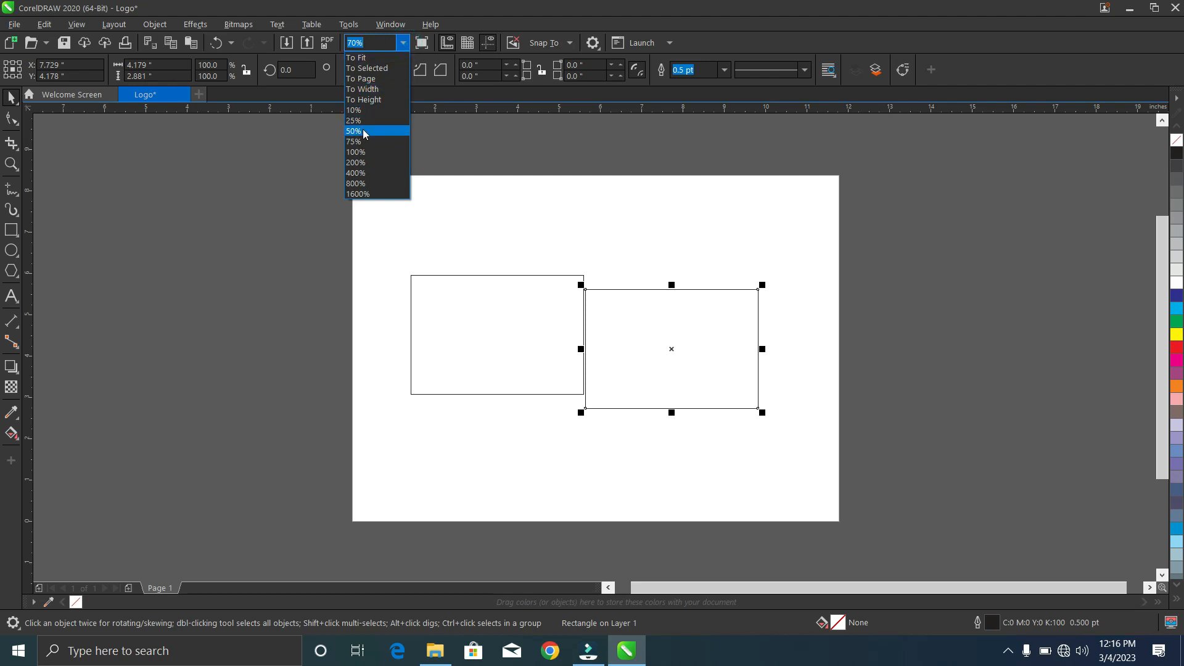
{"action": "left_click", "coordinate": [374, 68]}
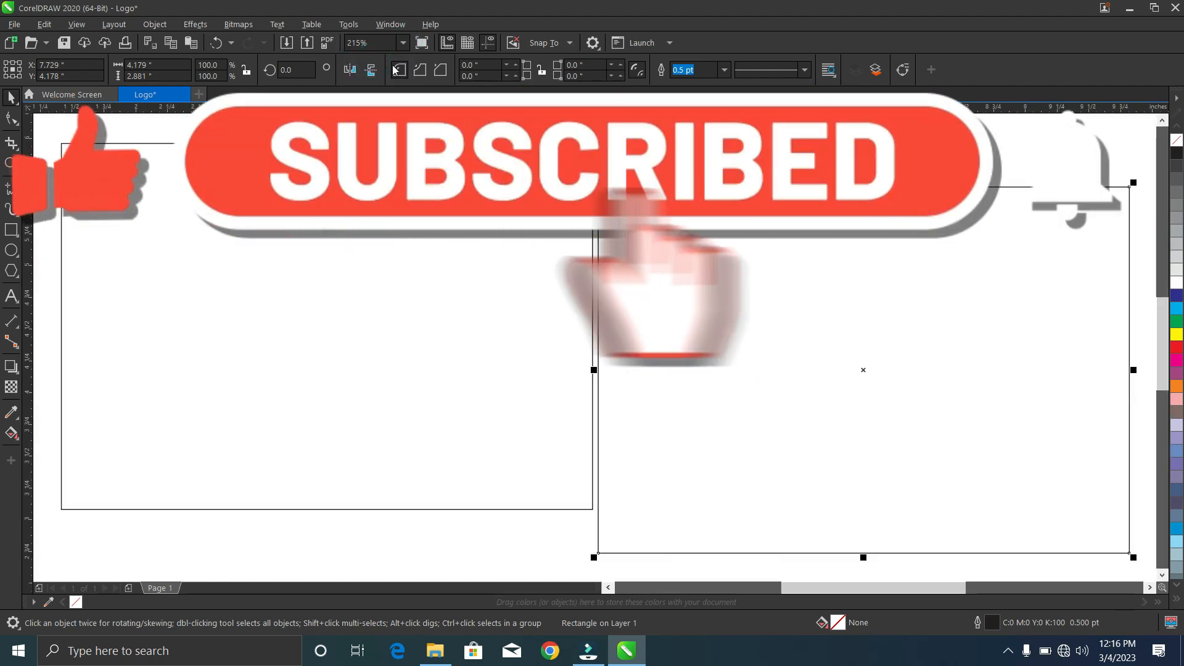
{"action": "left_click", "coordinate": [401, 43]}
{"action": "left_click", "coordinate": [374, 68]}
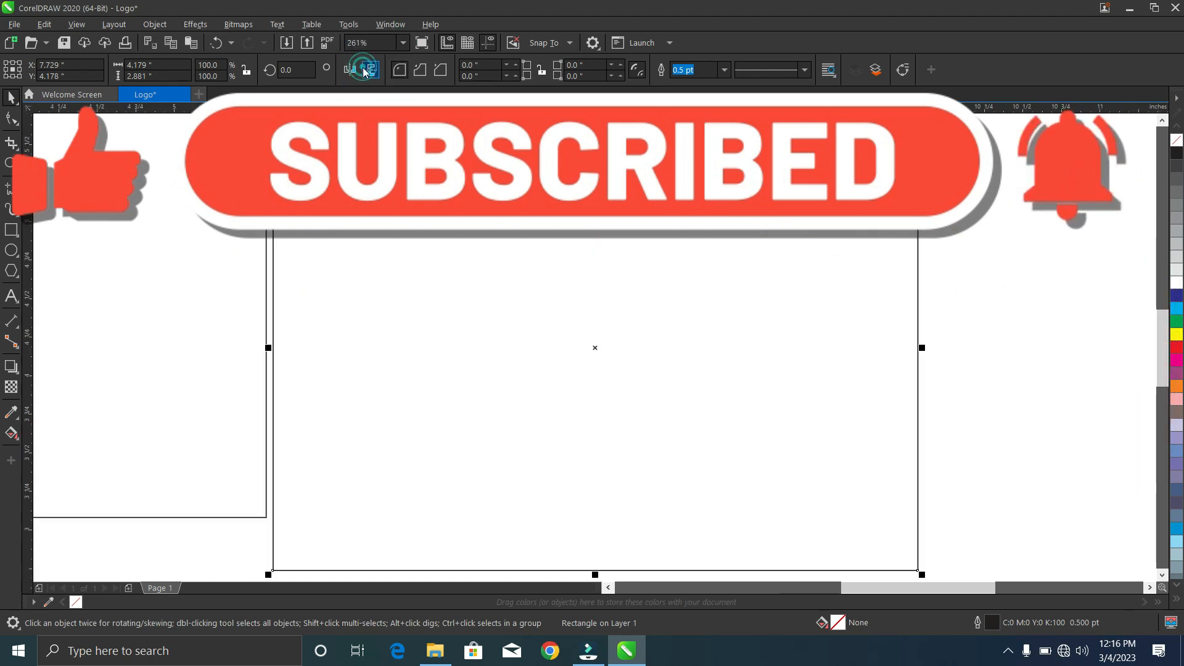
{"action": "left_click", "coordinate": [403, 42]}
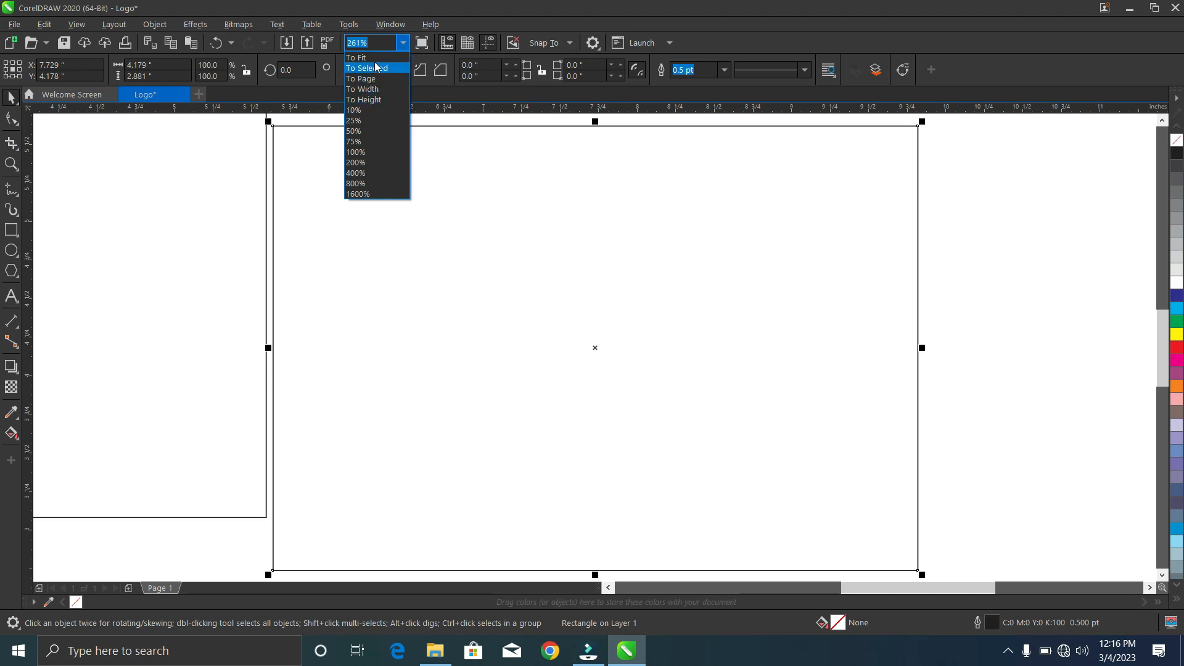
{"action": "left_click", "coordinate": [424, 168]}
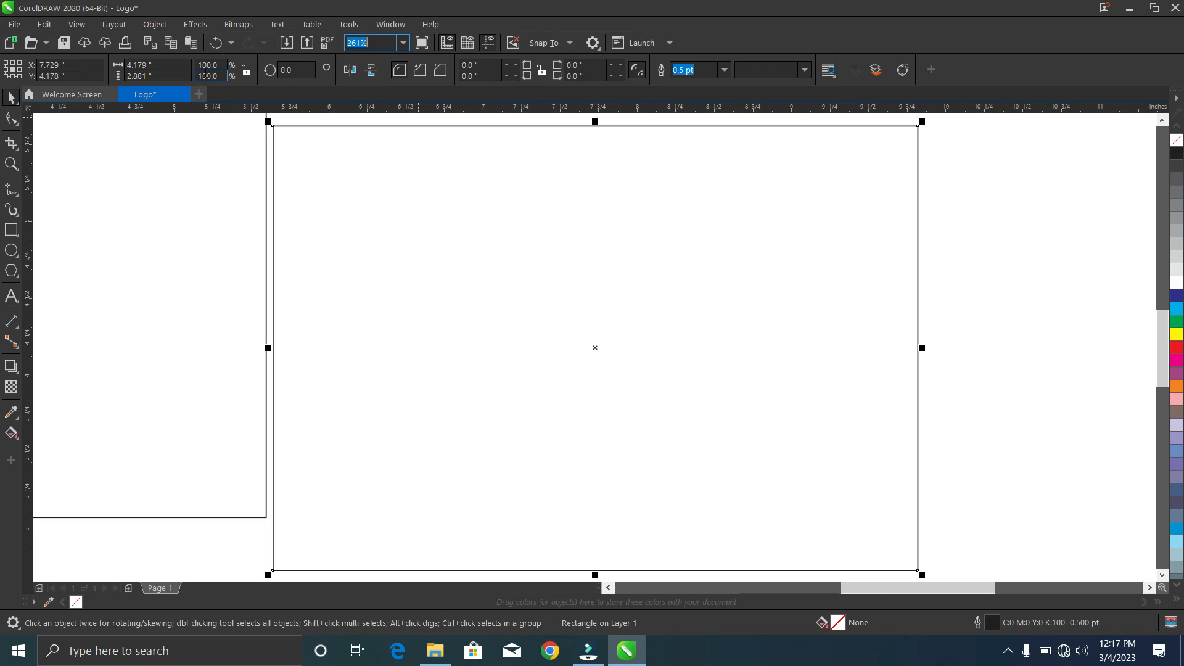
{"action": "scroll", "coordinate": [185, 176], "scroll_direction": "down", "scroll_amount": 5}
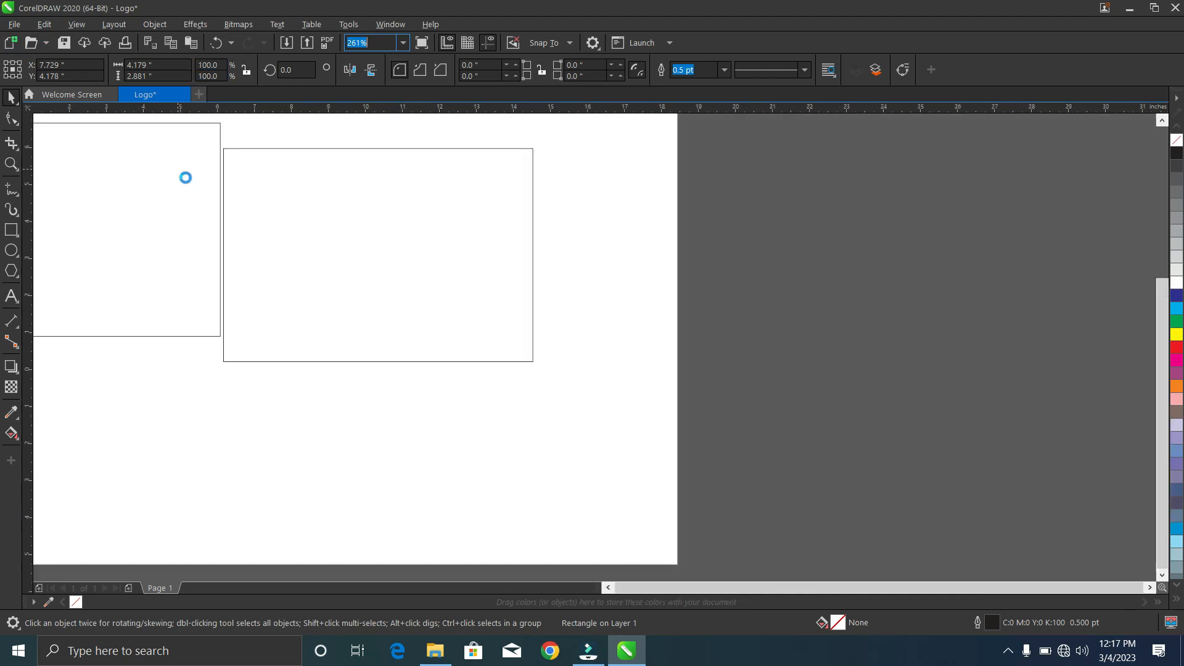
{"action": "scroll", "coordinate": [100, 126], "scroll_direction": "up", "scroll_amount": 2}
Deselect the objects and set the page size to A4 in landscape orientation
{"action": "left_click", "coordinate": [73, 266]}
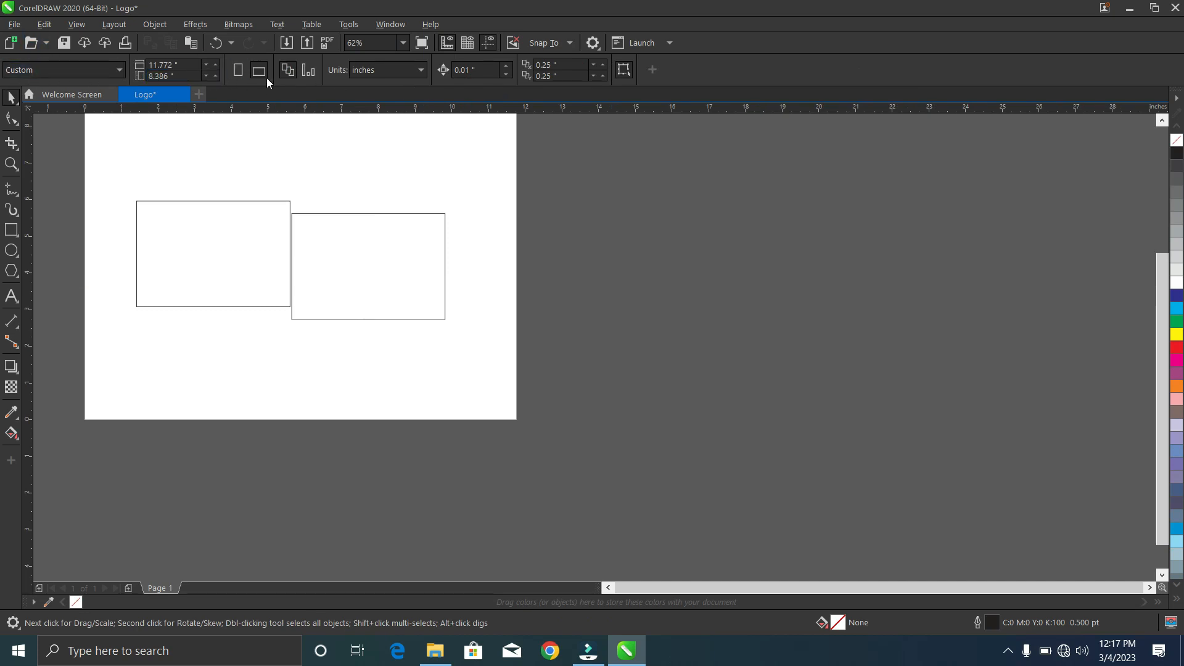
{"action": "left_click", "coordinate": [81, 72]}
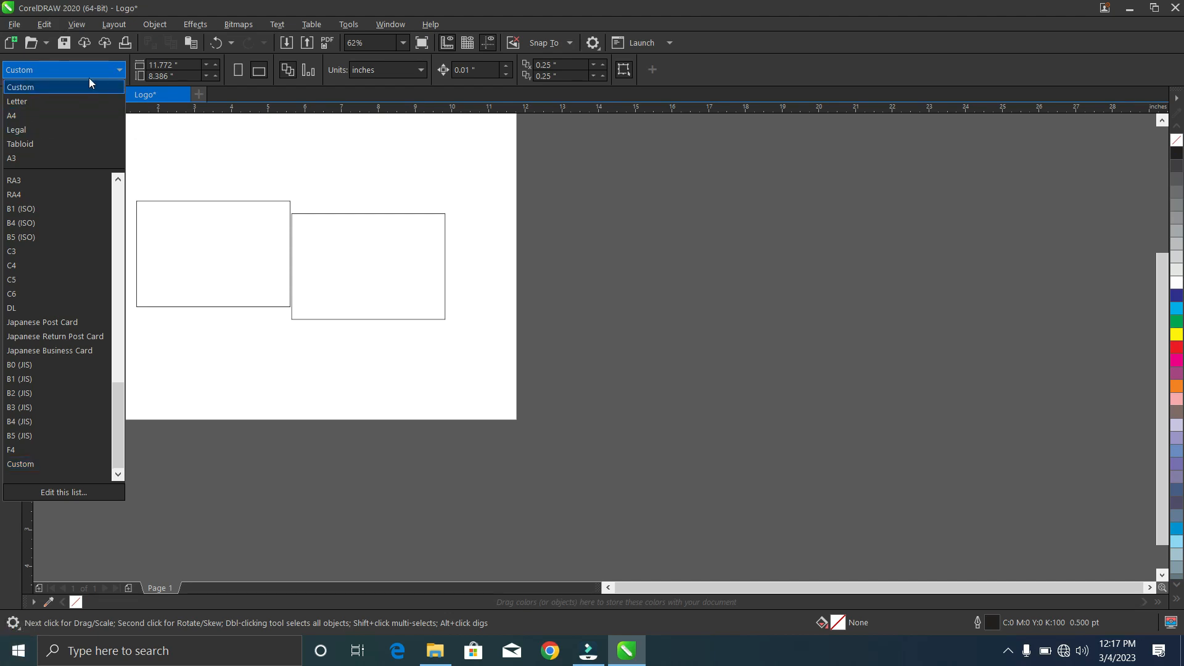
{"action": "left_click", "coordinate": [24, 116]}
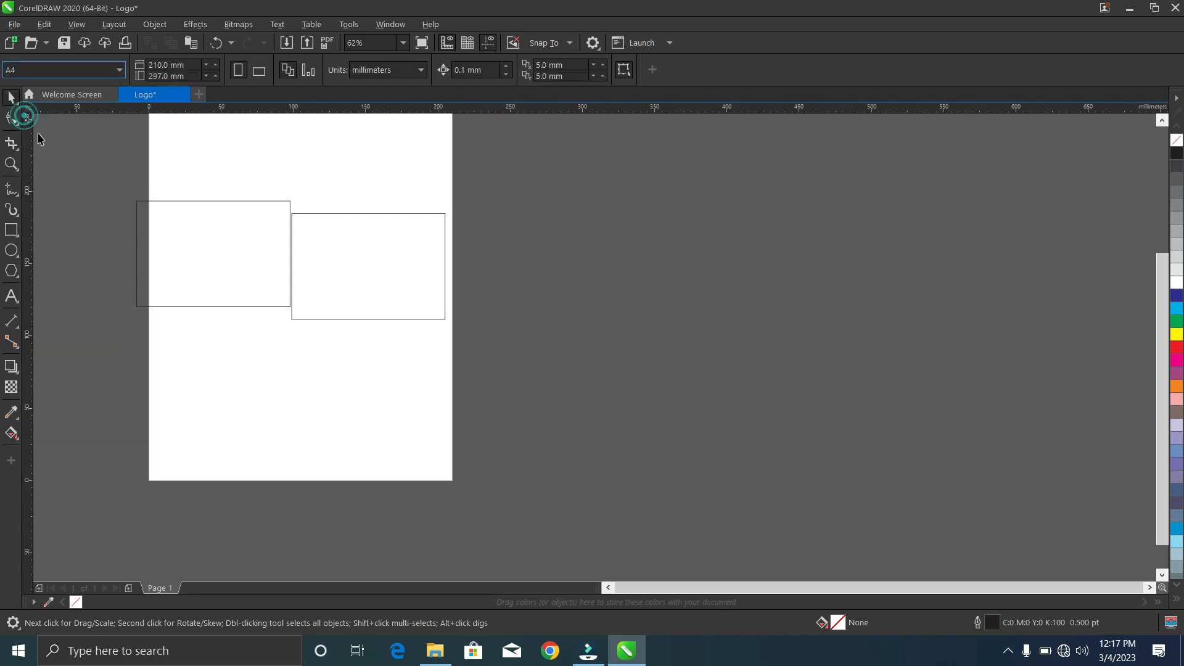
{"action": "left_click", "coordinate": [258, 71]}
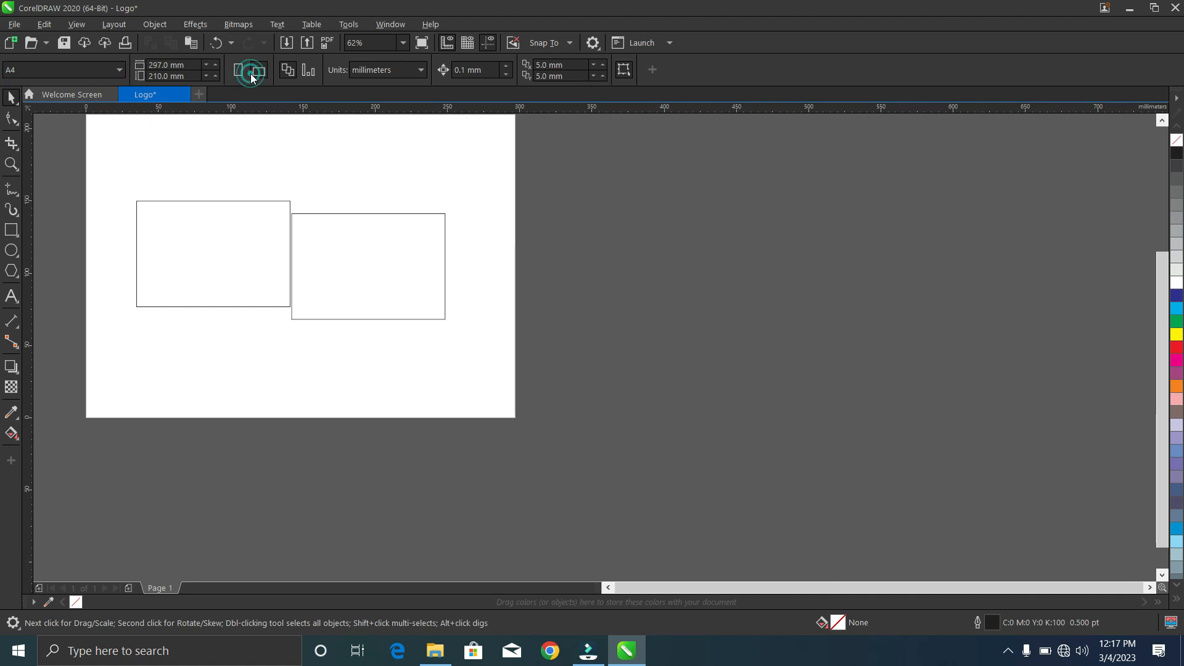
Set the document's drawing units to inches
{"action": "left_click", "coordinate": [397, 71]}
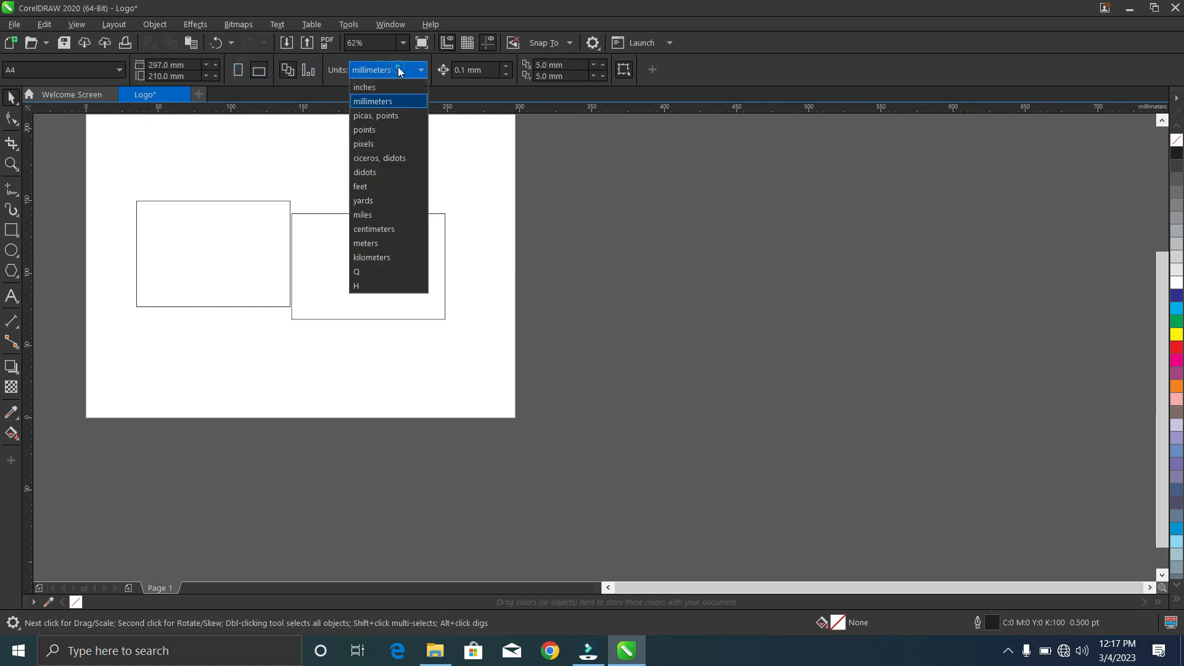
{"action": "left_click", "coordinate": [373, 87]}
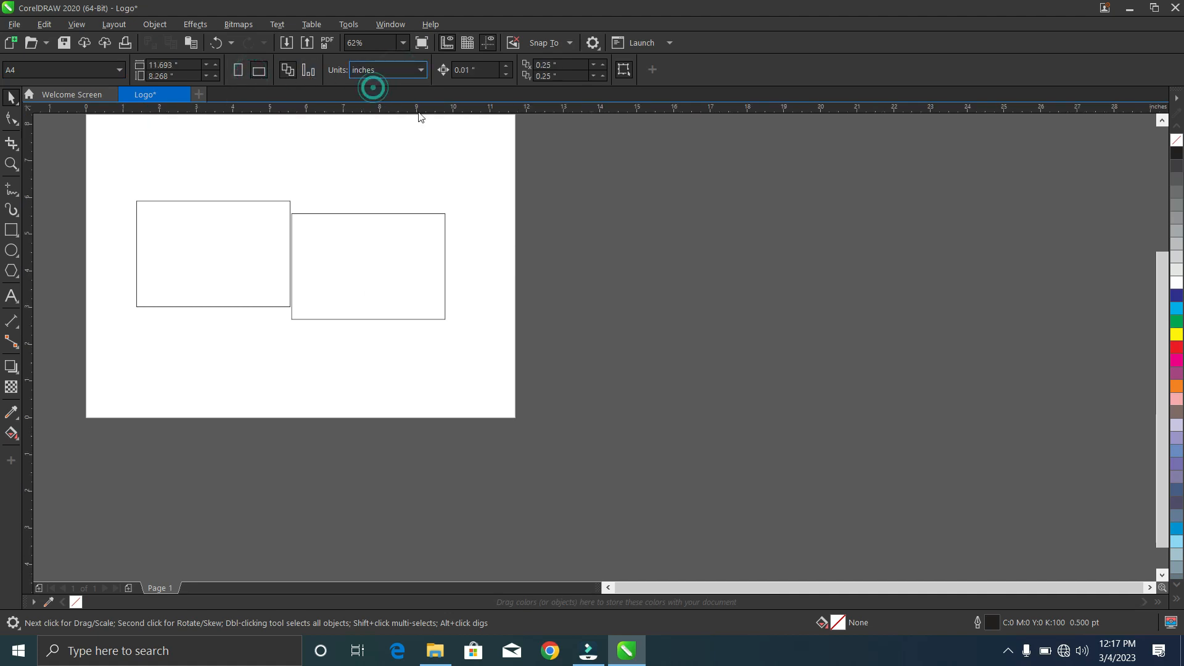
{"action": "left_click", "coordinate": [294, 69]}
{"action": "left_click", "coordinate": [307, 71]}
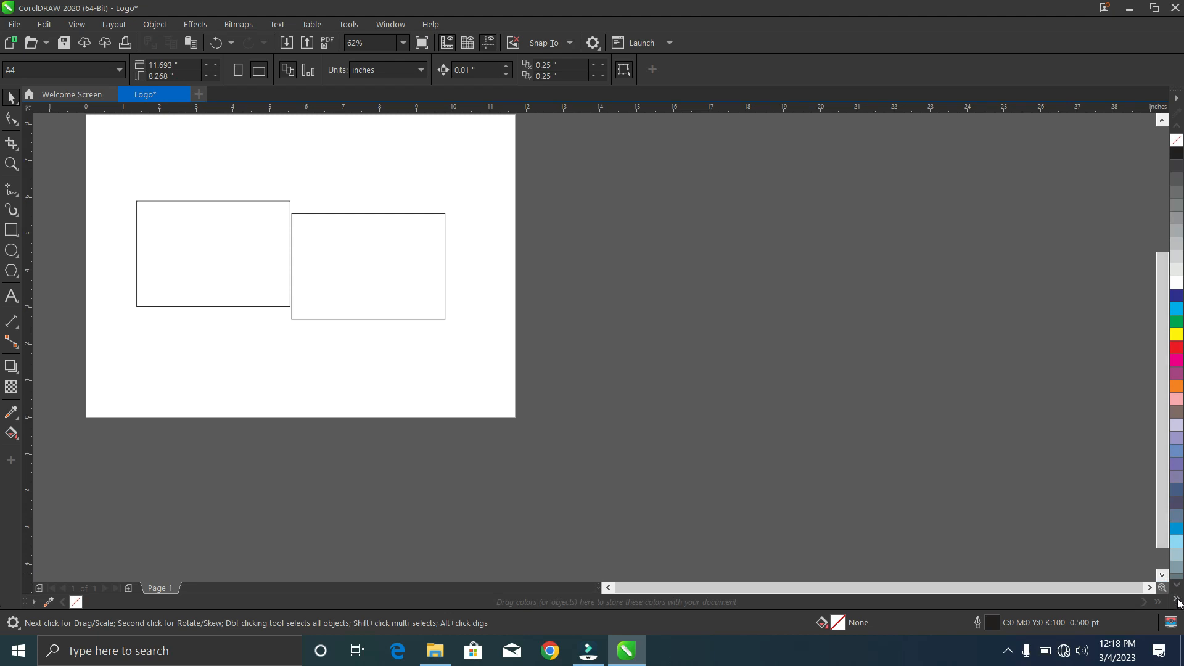
Look over the full colour palette and fill the right rectangle with blue, C100 M100 Y0 K0
{"action": "left_click", "coordinate": [1178, 600]}
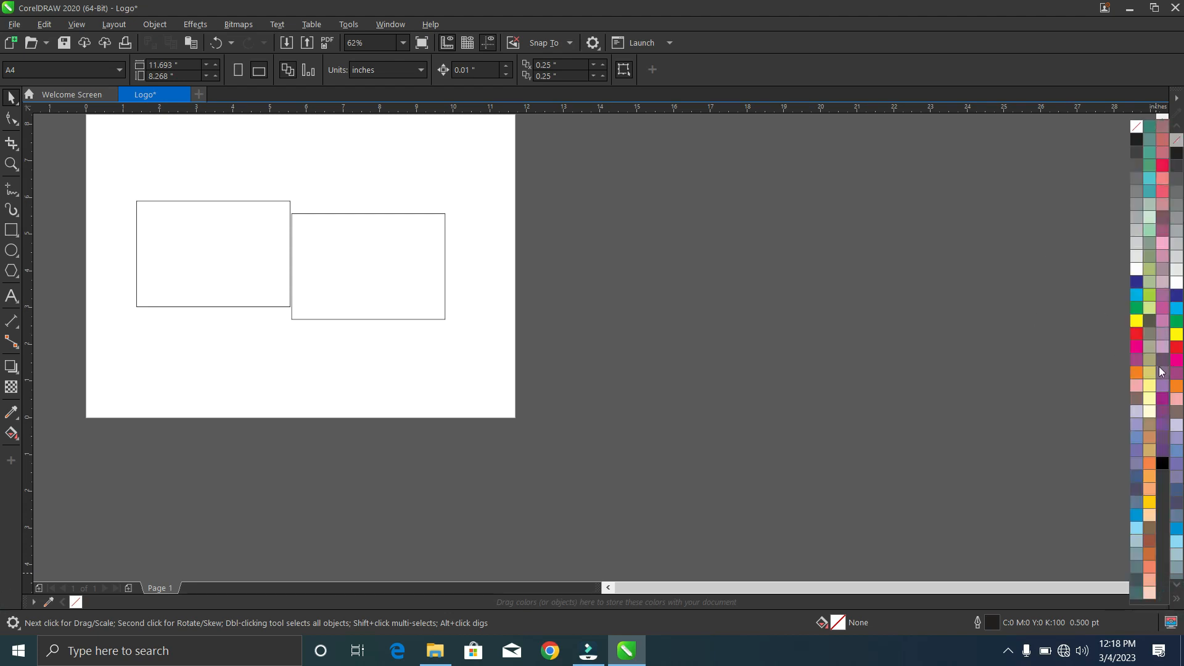
{"action": "left_click", "coordinate": [384, 274]}
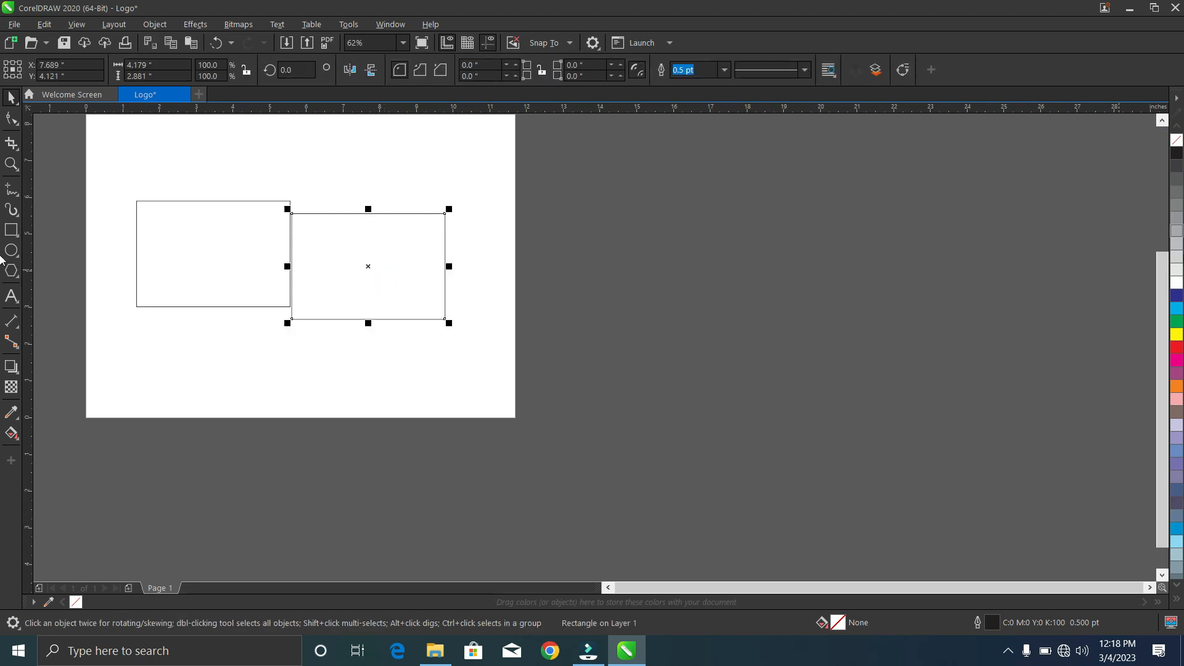
{"action": "left_click", "coordinate": [1177, 296]}
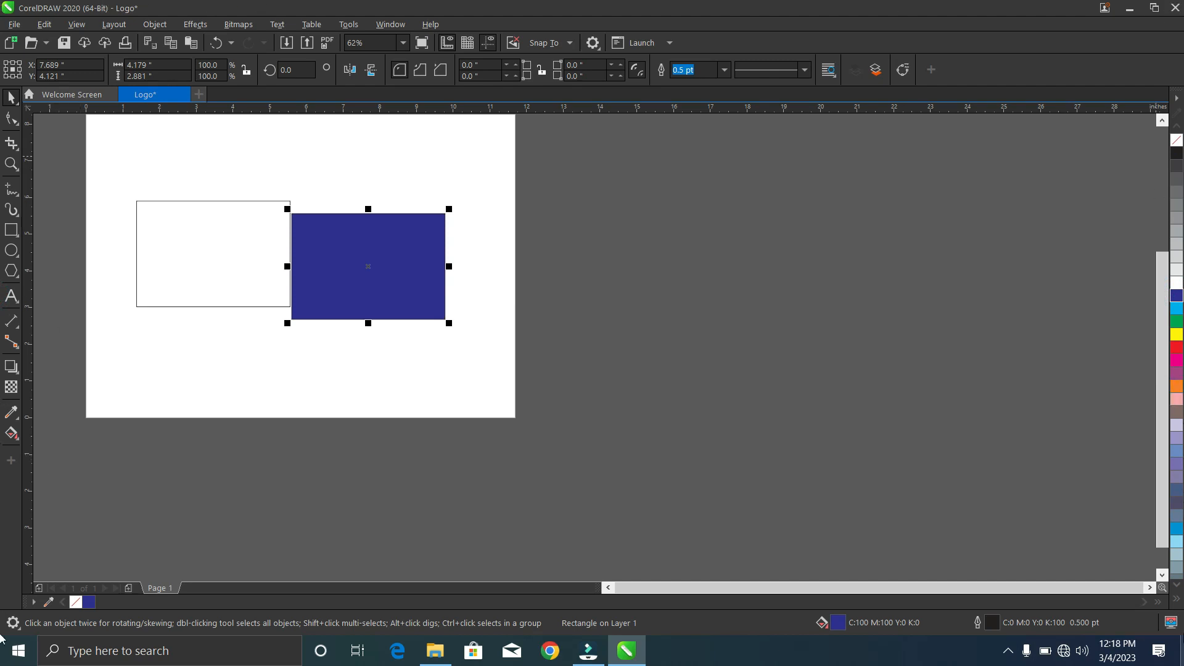
Try shades of blue on the right rectangle, applying the lighter C76 M62 Y0 K0 and the dark navy C96 M91 Y28 K63
{"action": "left_click", "coordinate": [1178, 297]}
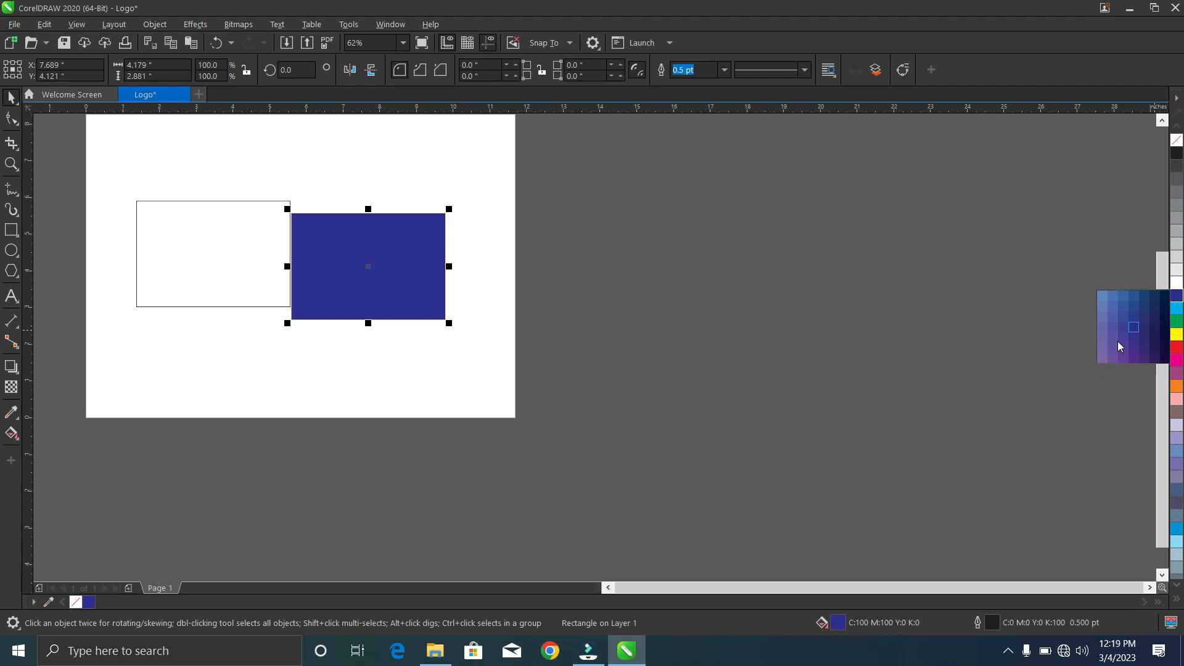
{"action": "left_click", "coordinate": [1111, 310]}
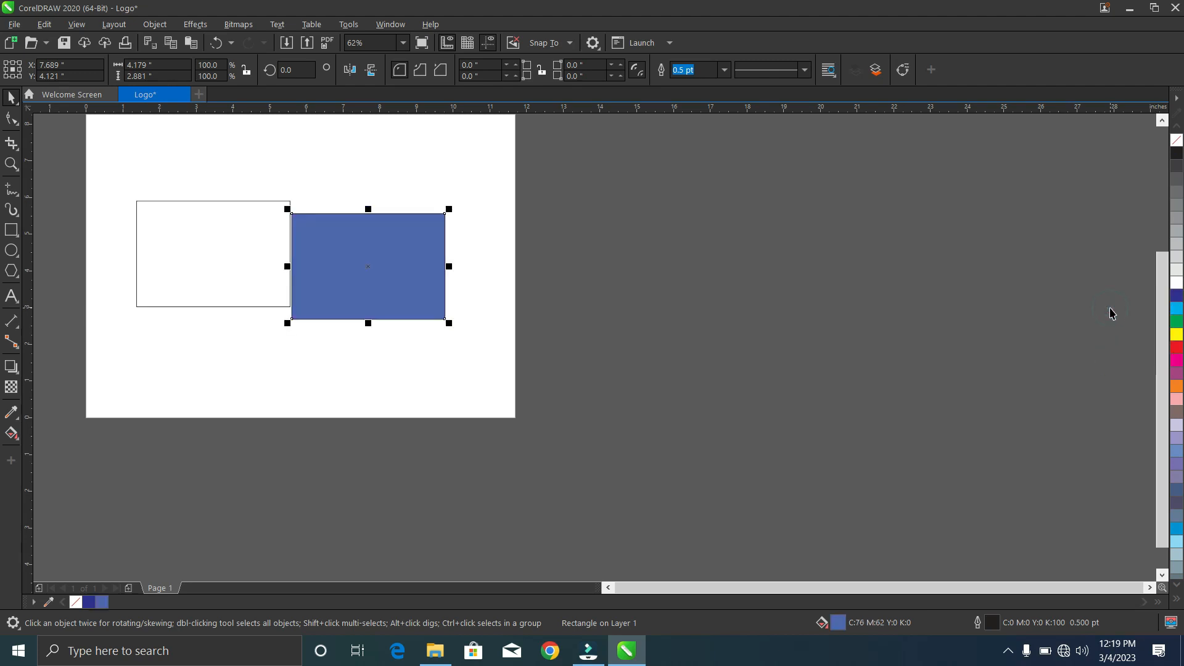
{"action": "left_click", "coordinate": [1178, 296]}
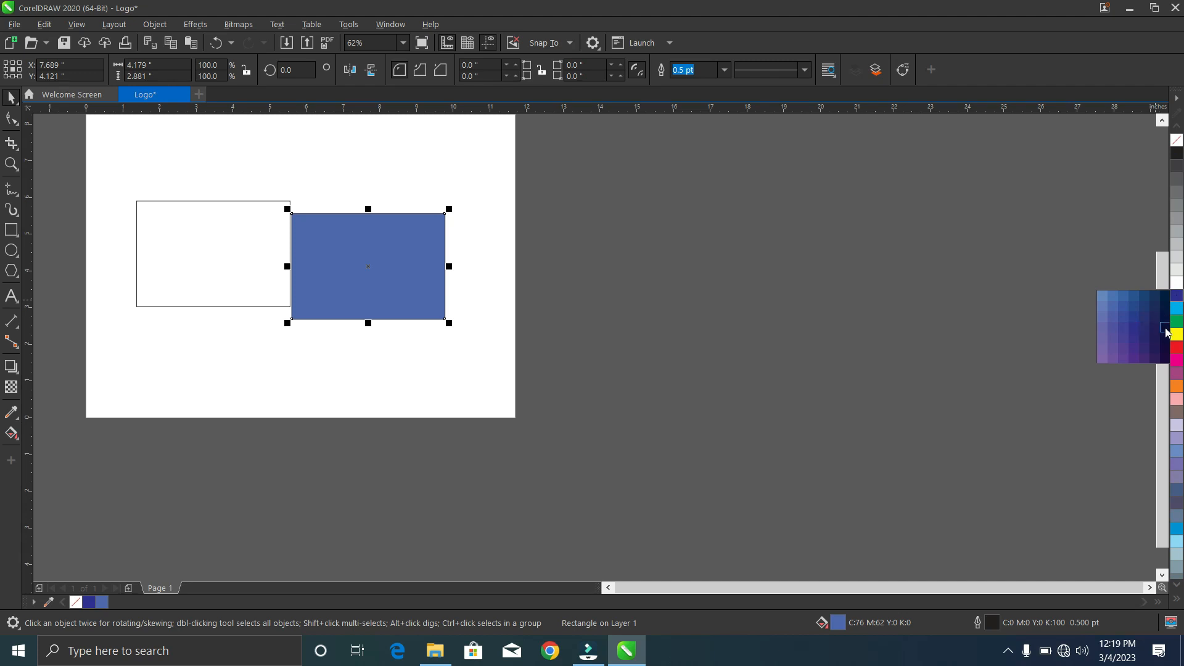
{"action": "left_click", "coordinate": [1163, 330]}
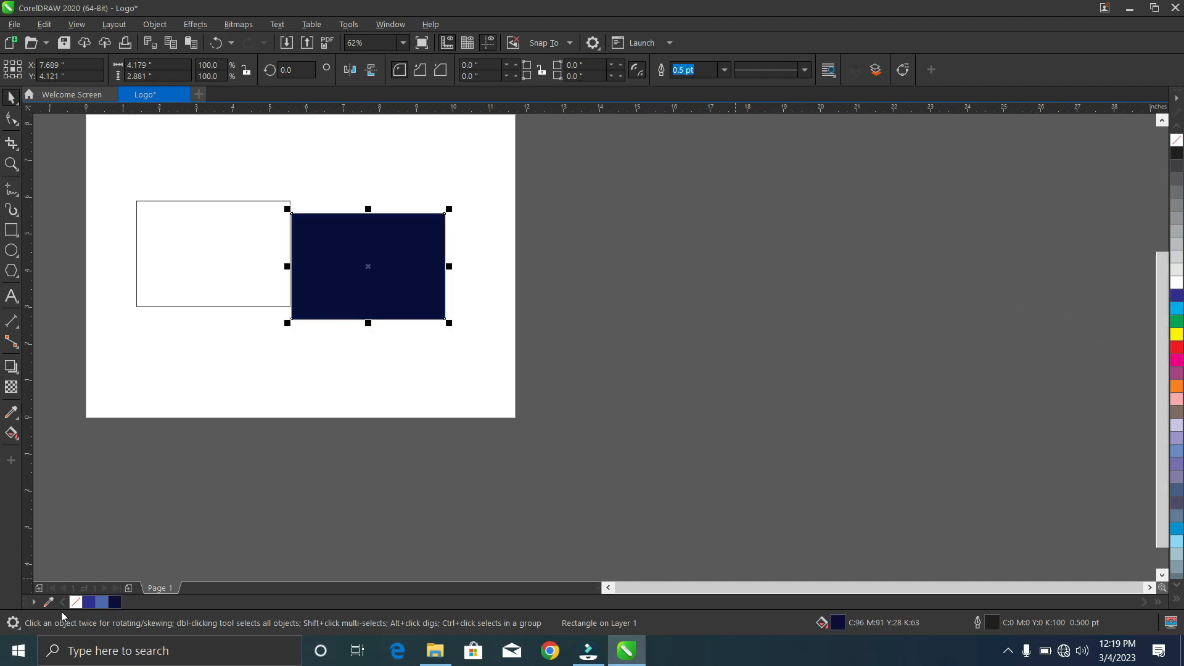
{"action": "left_click", "coordinate": [1178, 596]}
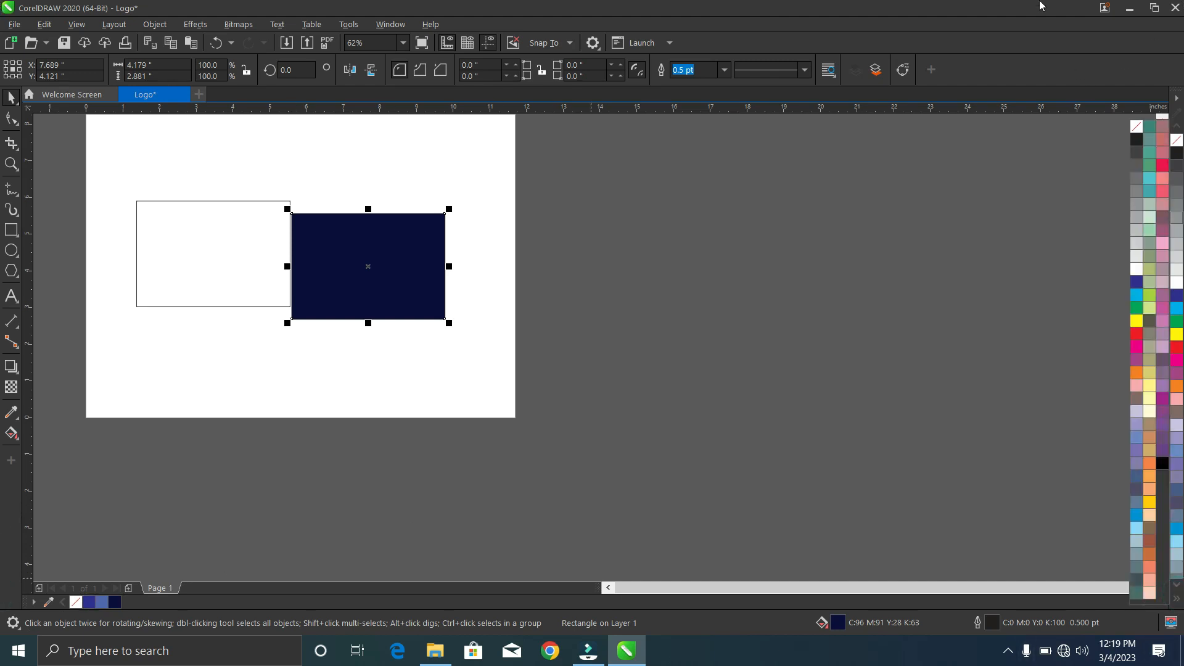
{"action": "left_click", "coordinate": [743, 417]}
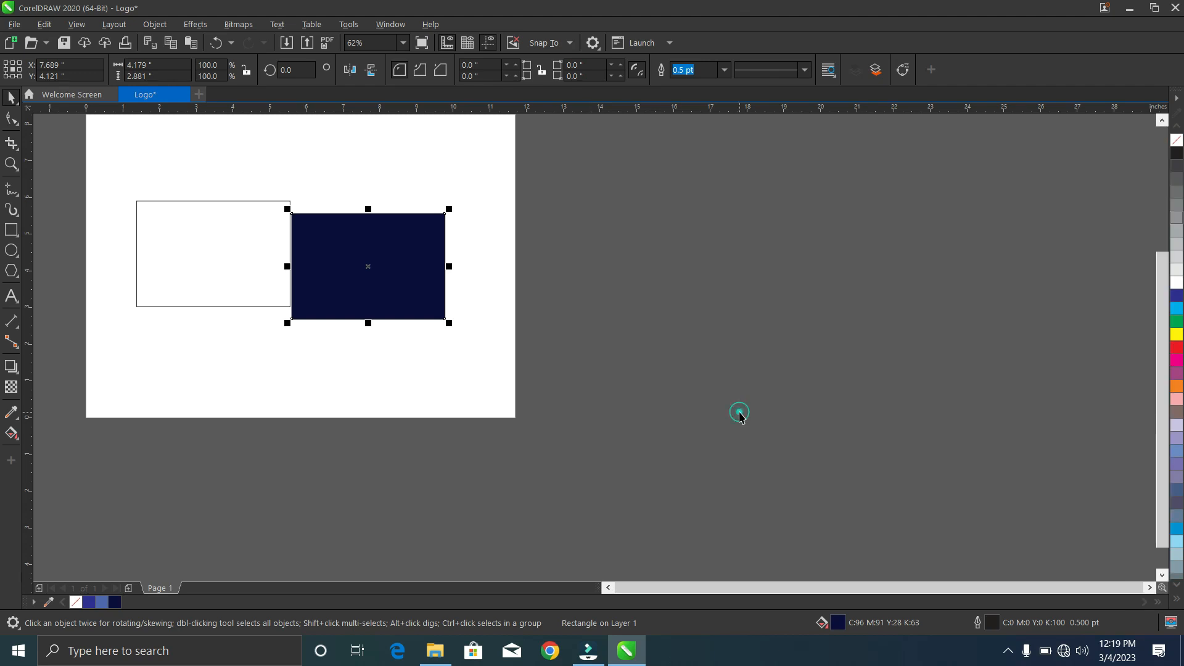
Place horizontal guidelines at about Y 6.18 and 6.04 inches and vertical guidelines at about X 2.10 and 2.33 inches
{"action": "scroll", "coordinate": [320, 264], "scroll_direction": "down", "scroll_amount": 1}
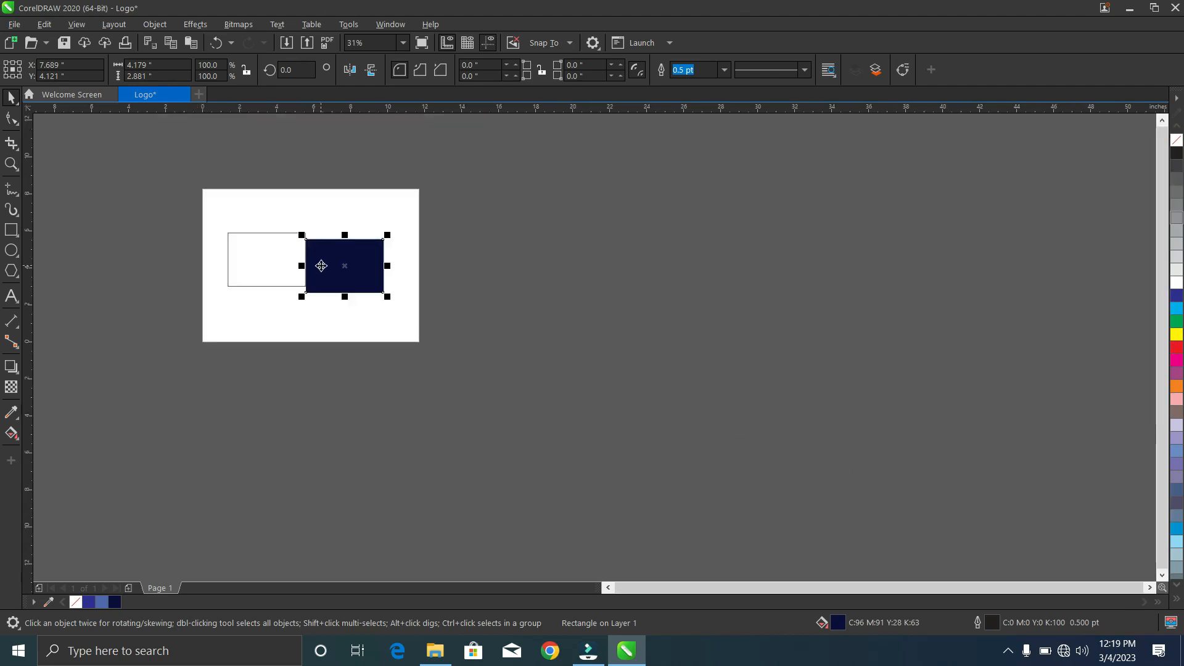
{"action": "scroll", "coordinate": [191, 195], "scroll_direction": "up", "scroll_amount": 1}
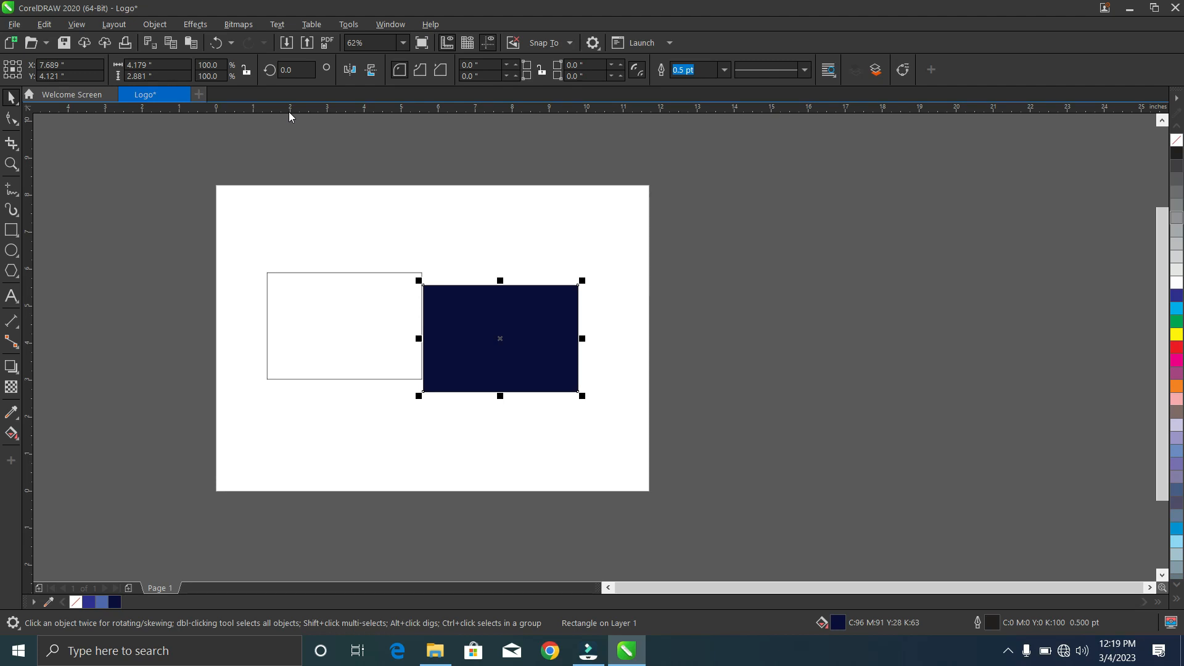
{"action": "left_click_drag", "start_coordinate": [289, 113], "coordinate": [277, 264]}
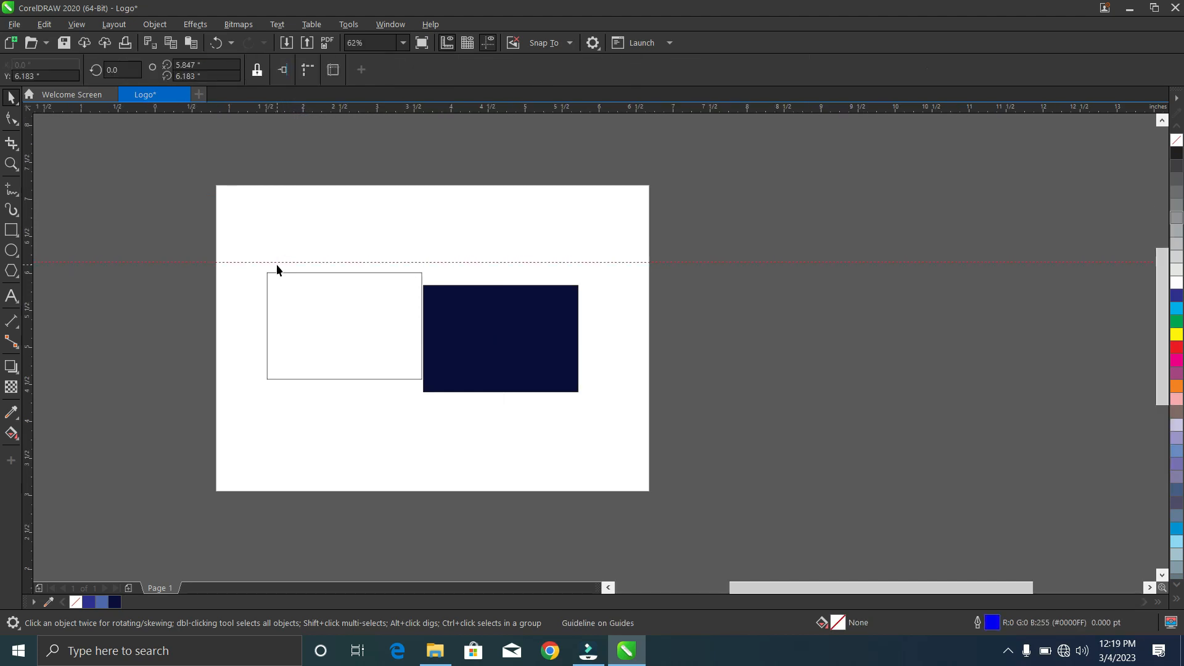
{"action": "scroll", "coordinate": [277, 264], "scroll_direction": "up", "scroll_amount": 2}
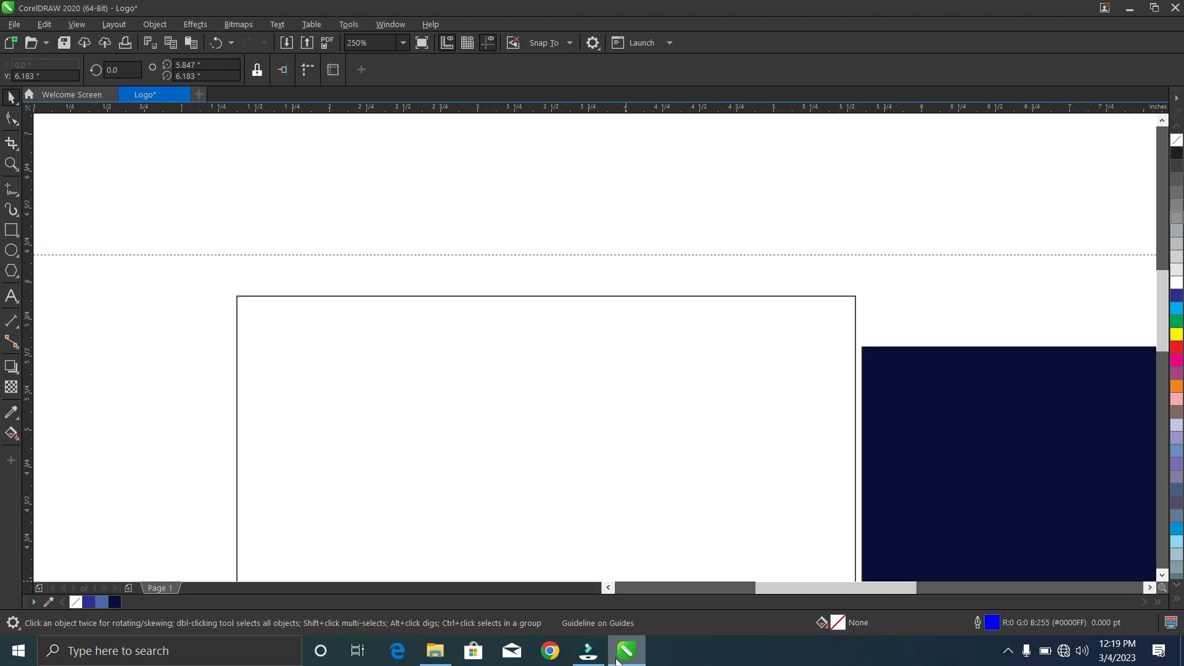
{"action": "mouse_move", "coordinate": [618, 661]}
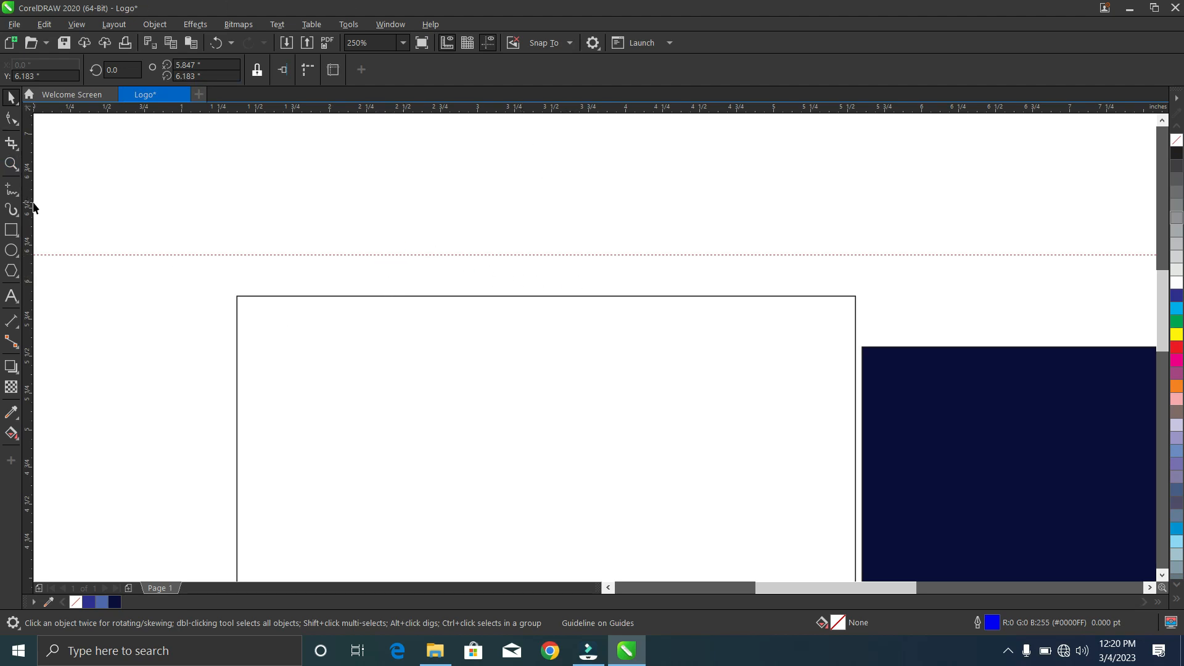
{"action": "left_click_drag", "start_coordinate": [35, 207], "coordinate": [345, 239]}
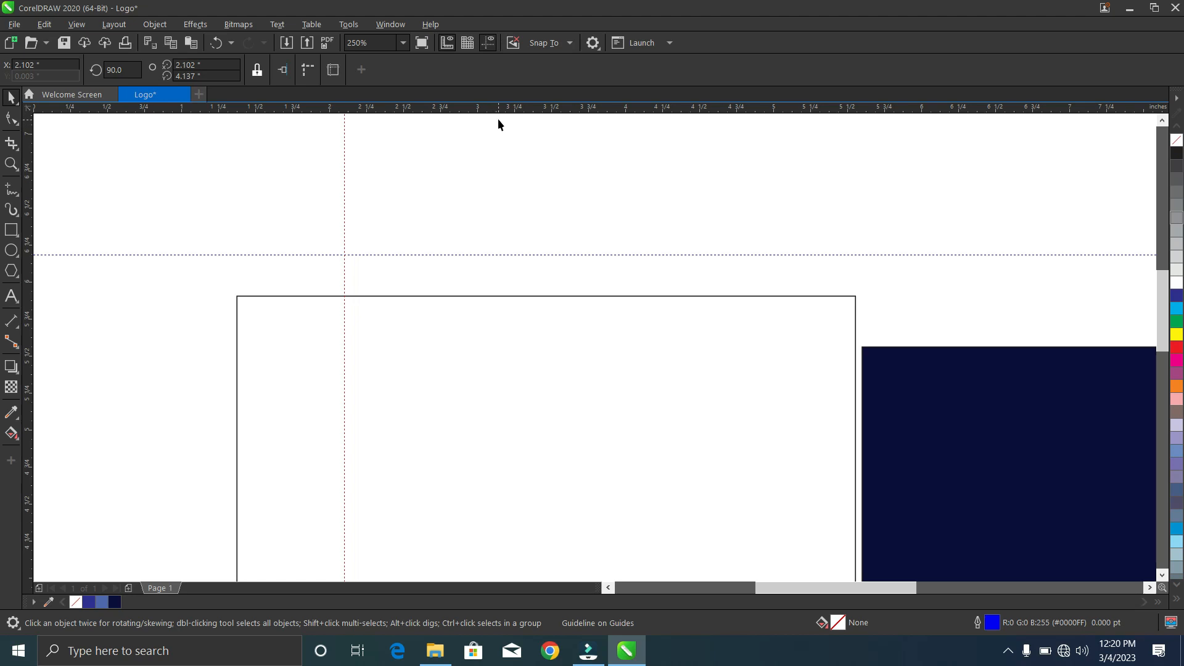
{"action": "left_click_drag", "start_coordinate": [501, 110], "coordinate": [498, 275]}
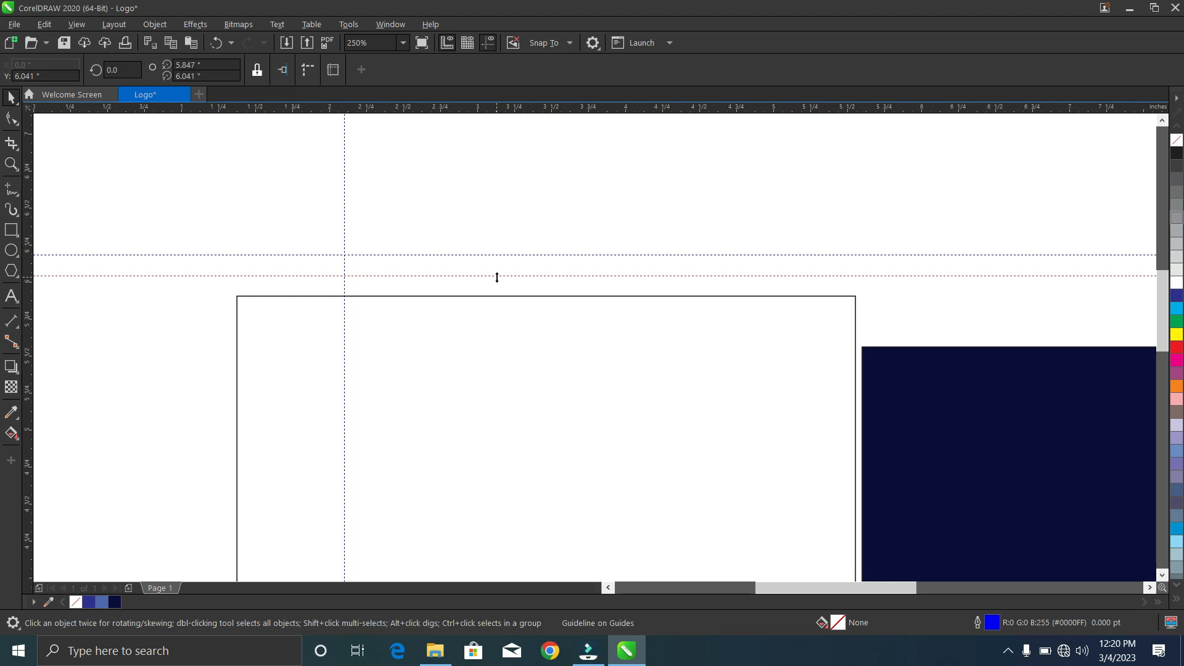
{"action": "left_click_drag", "start_coordinate": [28, 207], "coordinate": [377, 236]}
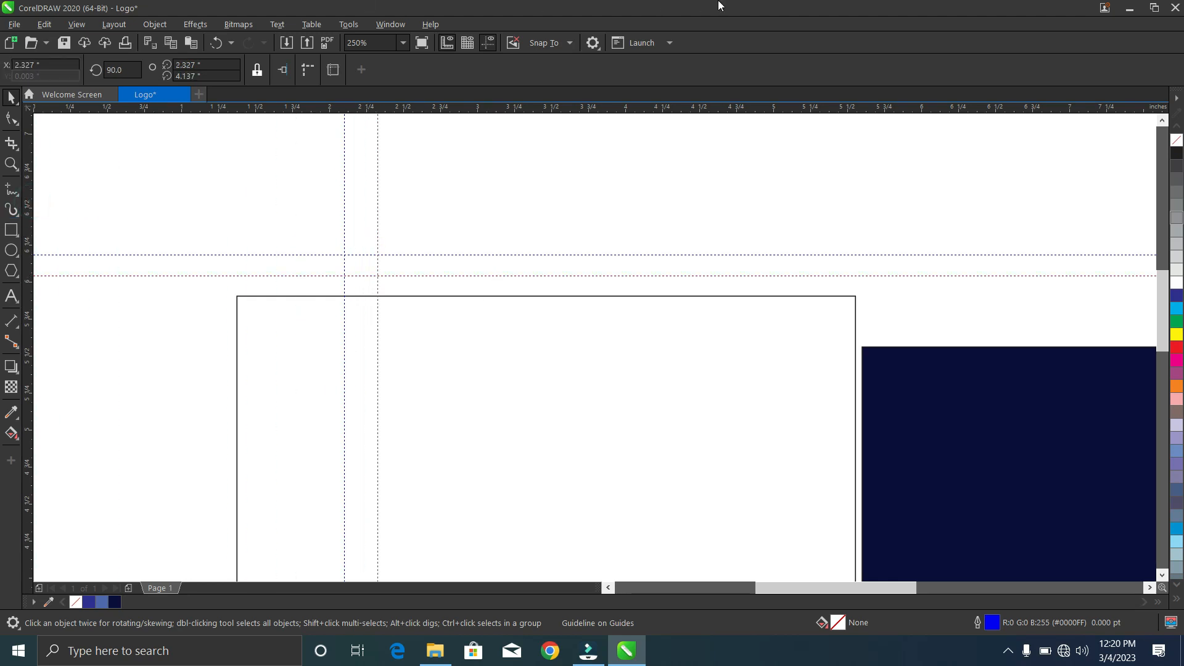
{"action": "left_click", "coordinate": [592, 217]}
Fill the right rectangle with magenta, C0 M100 Y0 K0
{"action": "scroll", "coordinate": [591, 217], "scroll_direction": "down", "scroll_amount": 2}
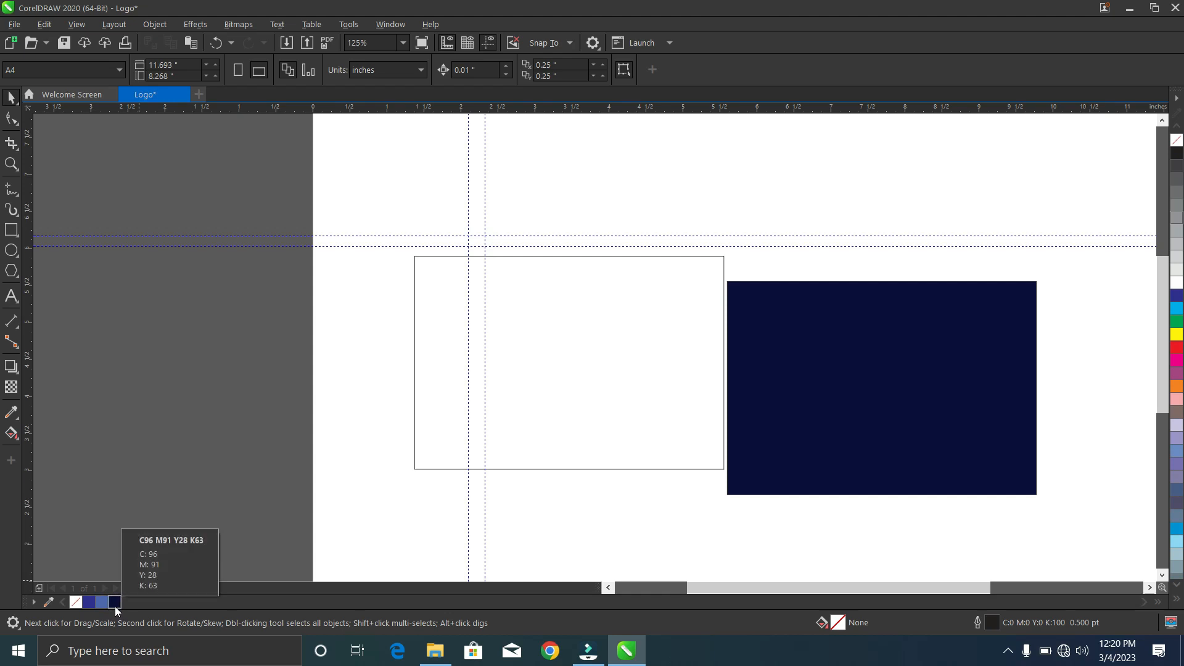
{"action": "left_click", "coordinate": [1178, 364]}
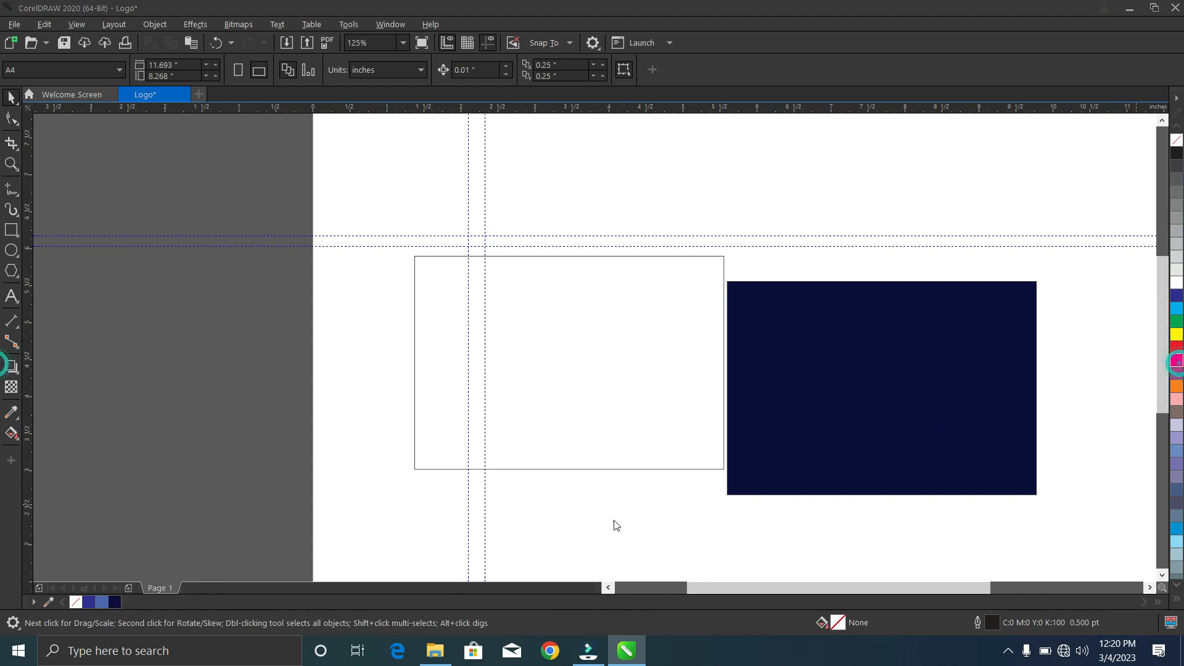
{"action": "left_click", "coordinate": [661, 402]}
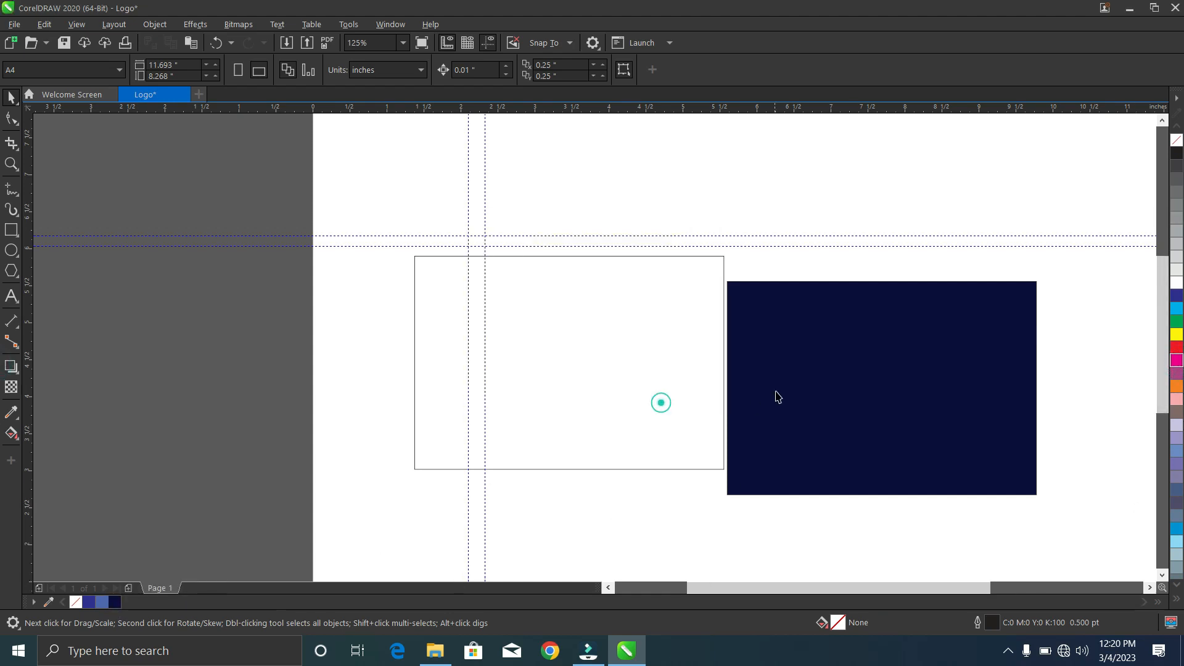
{"action": "left_click", "coordinate": [777, 388]}
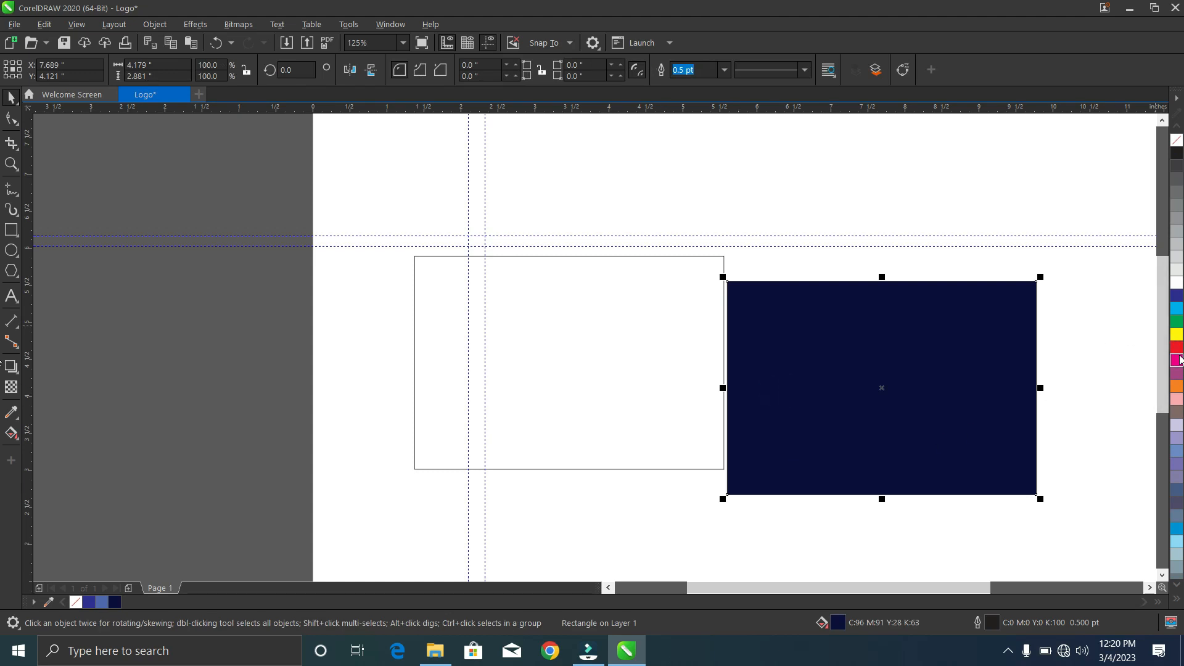
{"action": "left_click", "coordinate": [1177, 361]}
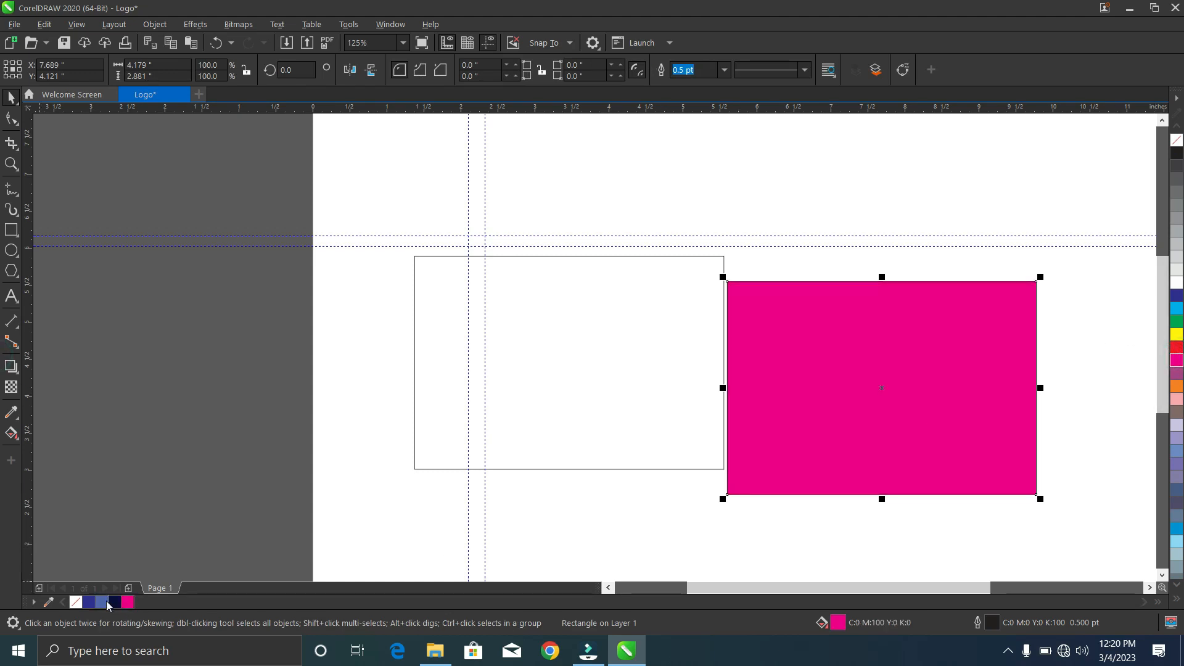